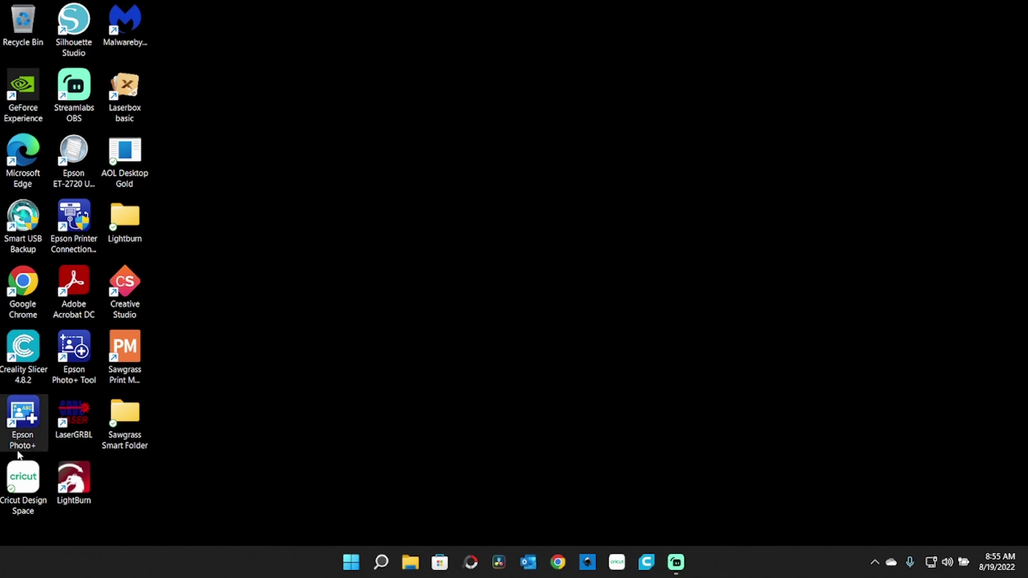
Launch LaserGRBL full-screen and keep COM5 as the serial port.
double_click(72, 416)
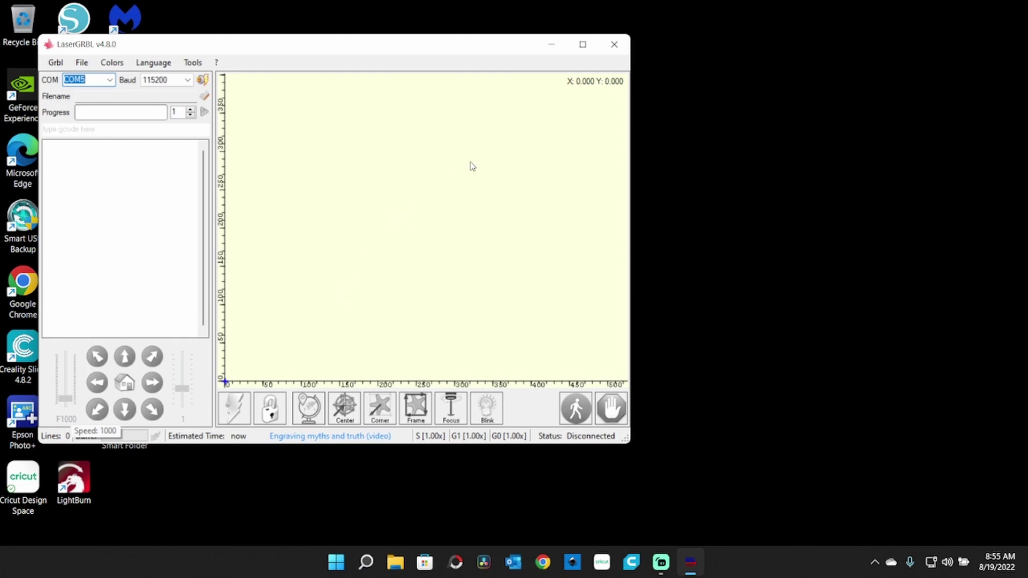
click(582, 45)
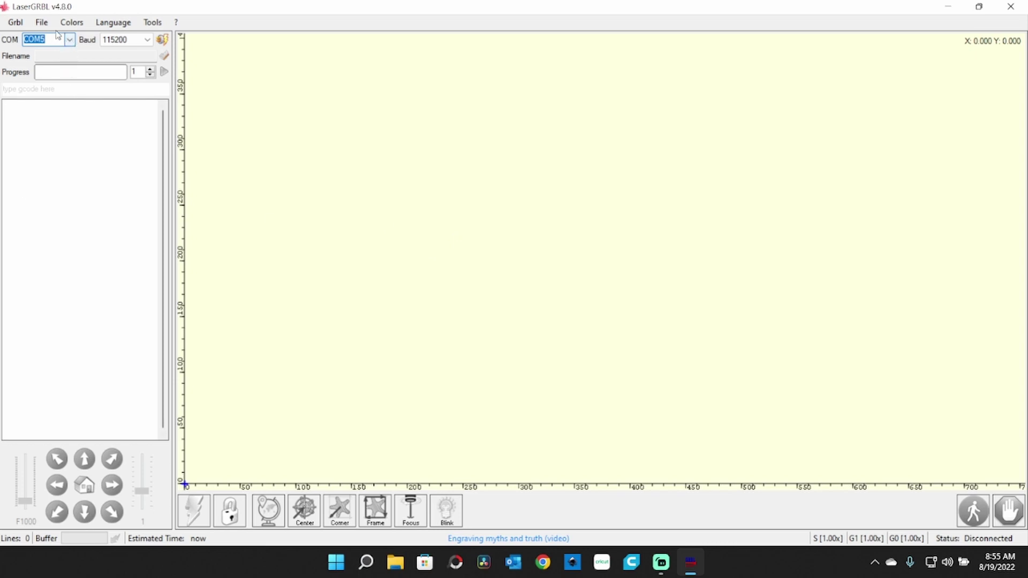
click(70, 41)
click(71, 41)
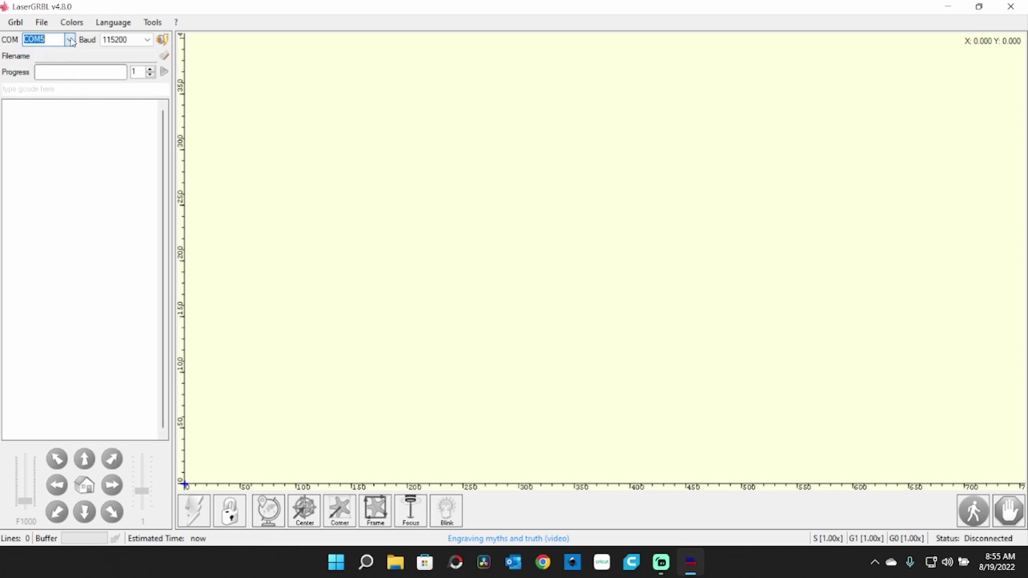
Connect to the laser on COM5, unlock it, and jog Y by 1 mm twice.
click(163, 40)
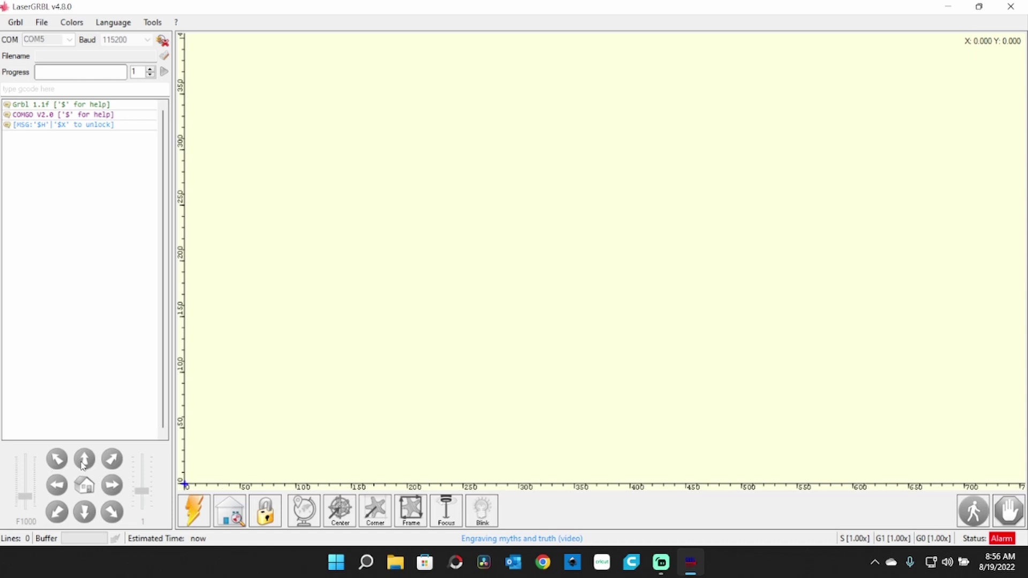
click(266, 515)
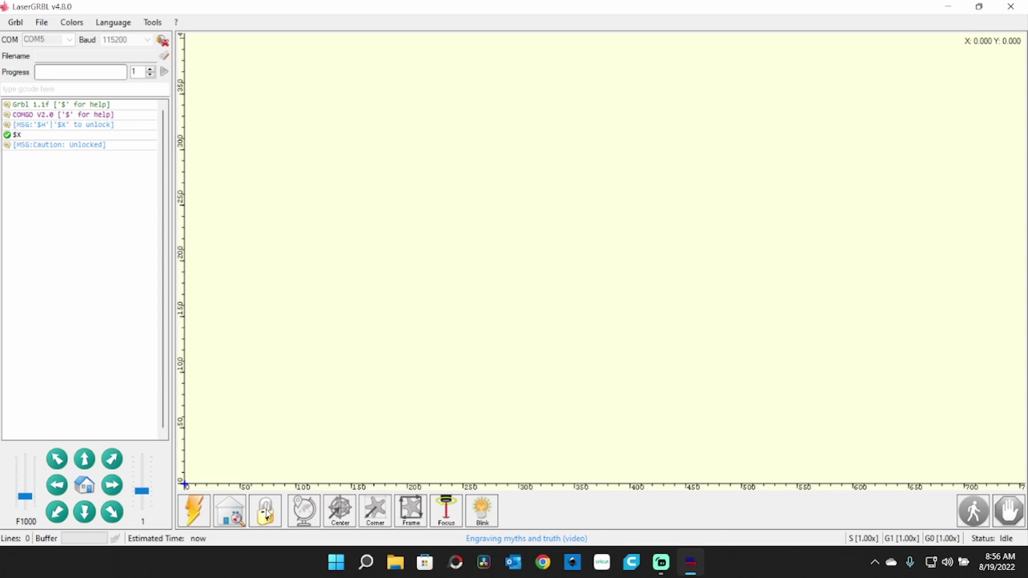
click(86, 459)
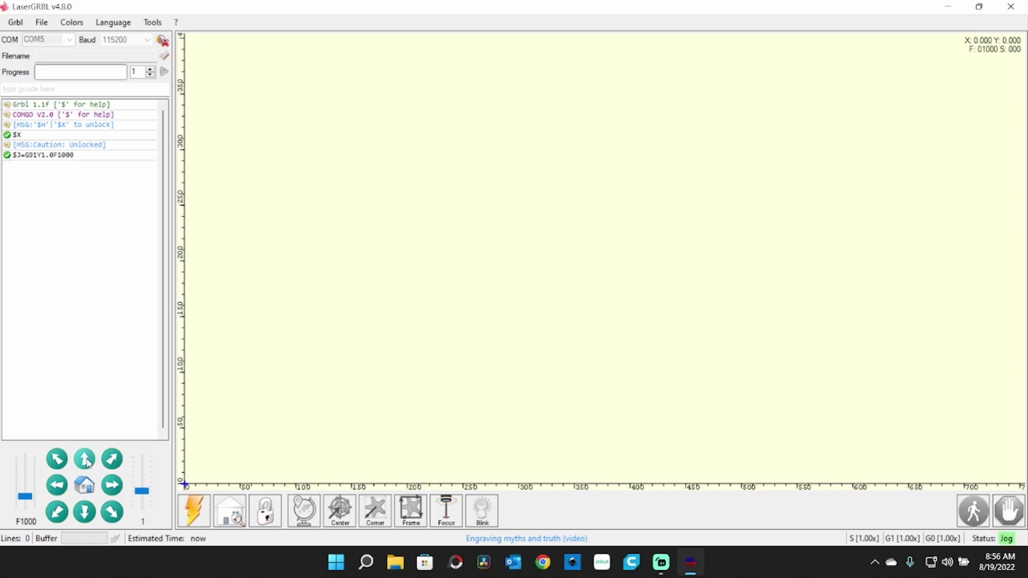
click(85, 459)
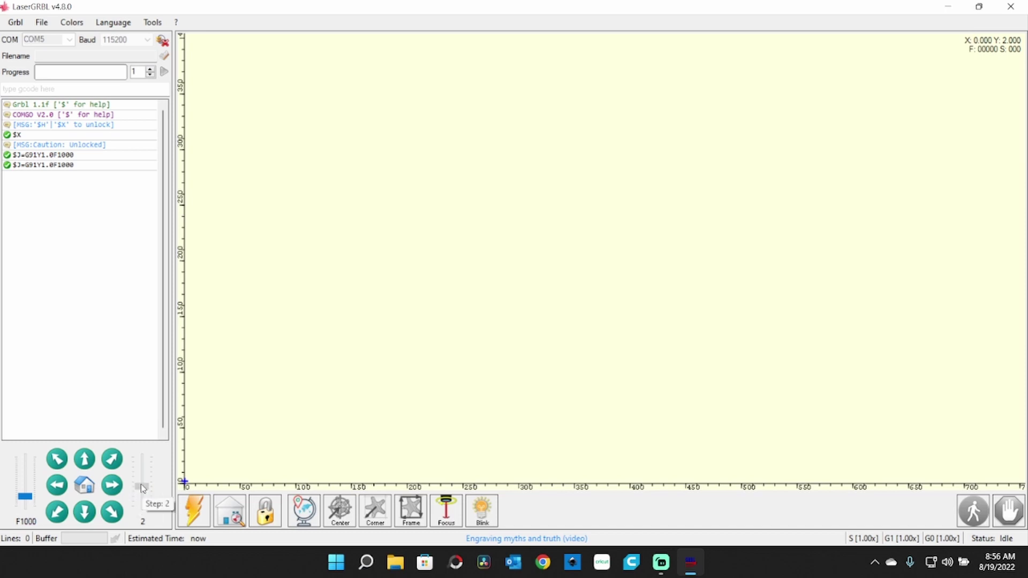
Set the jog step to 10, jog 10 mm along Y and X, then home to X0 Y0.
drag(142, 491, 142, 479)
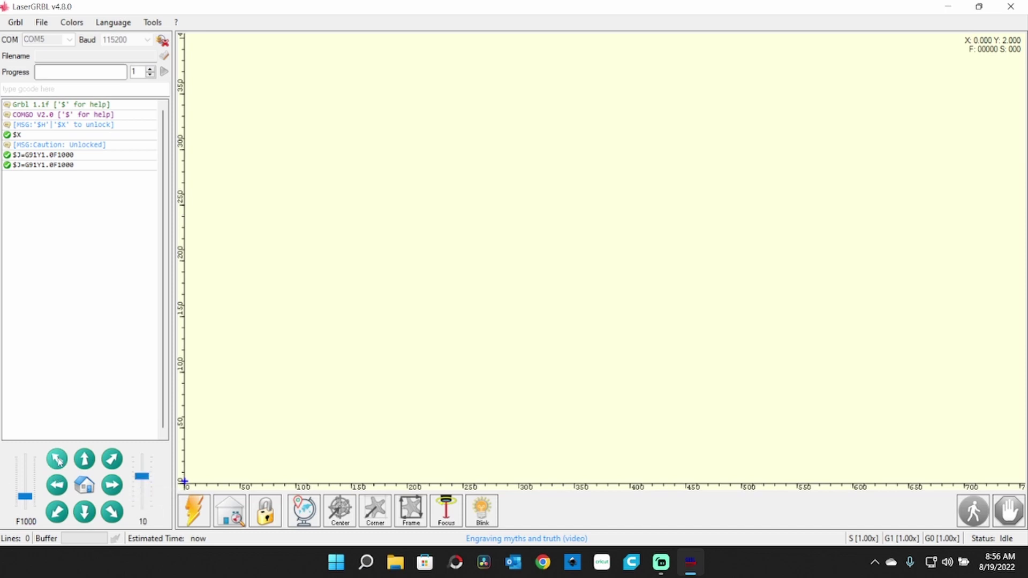
click(89, 467)
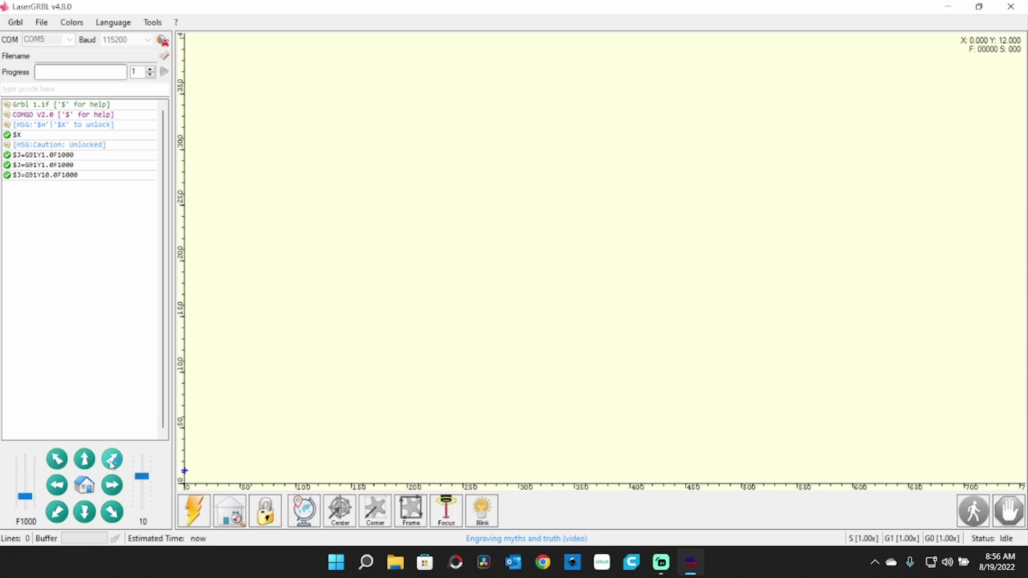
click(111, 485)
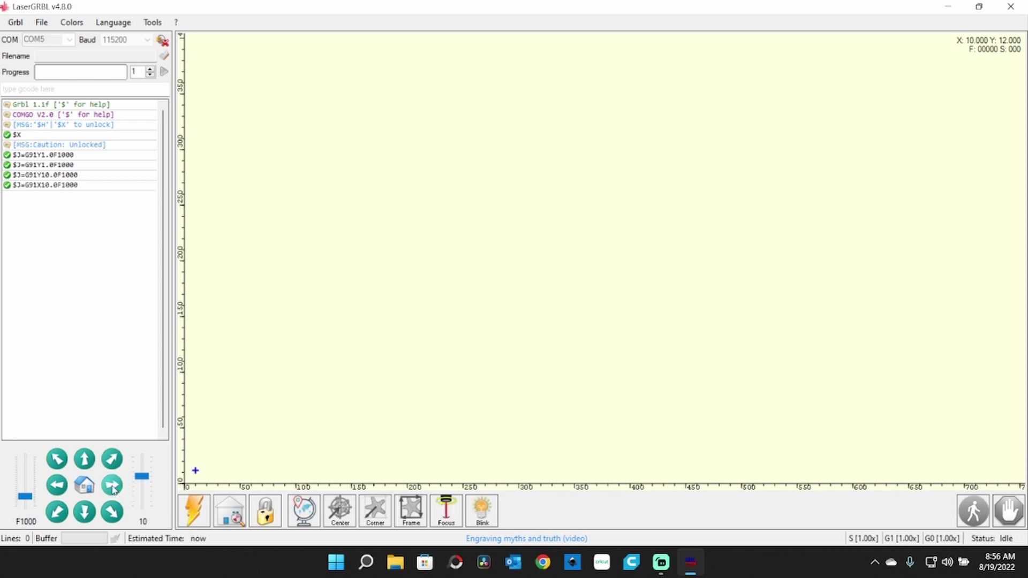
click(84, 486)
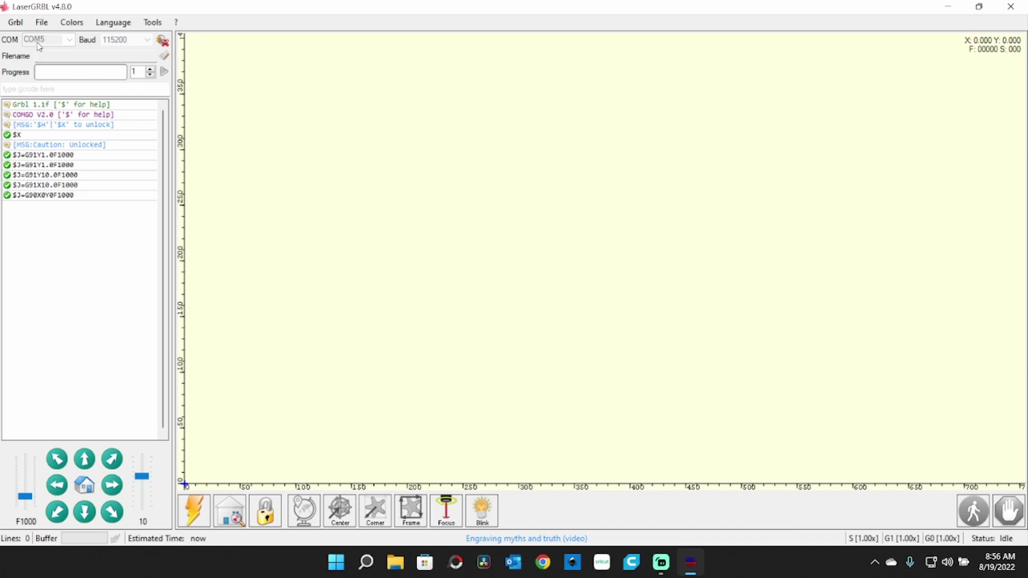
click(43, 25)
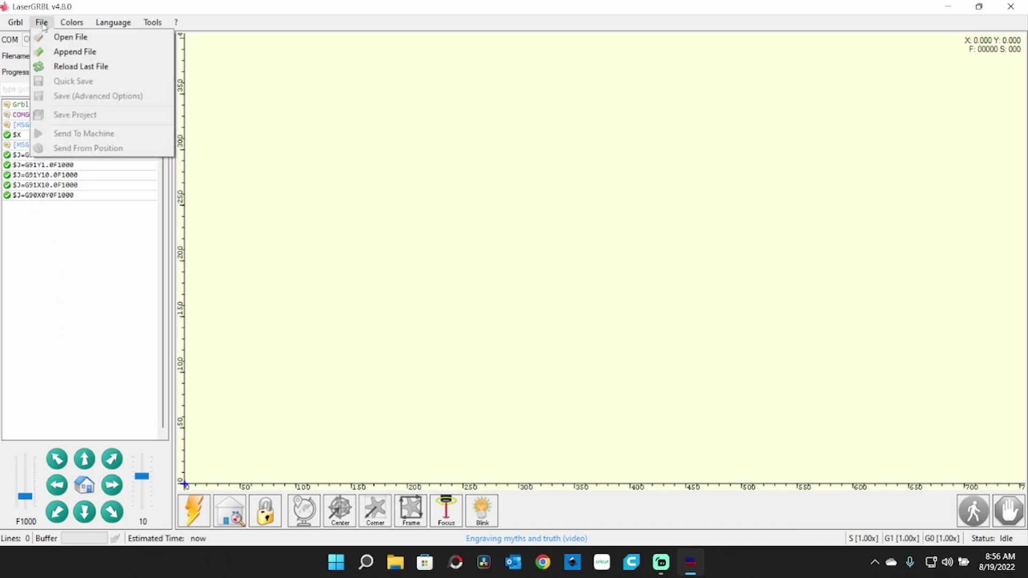
Open LaserMaster2ProGrid.nc from the files folder.
click(68, 37)
double_click(184, 127)
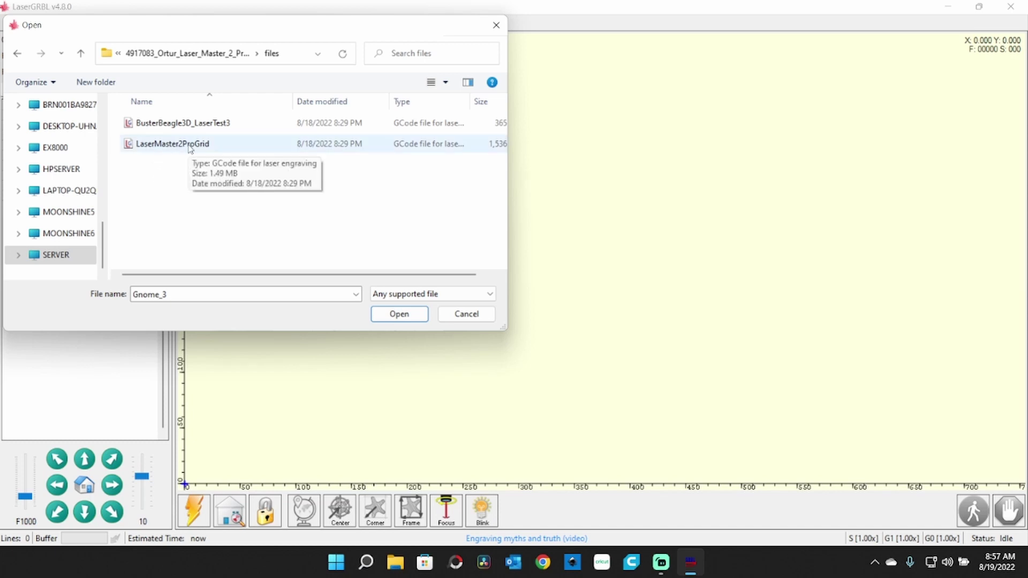
double_click(190, 145)
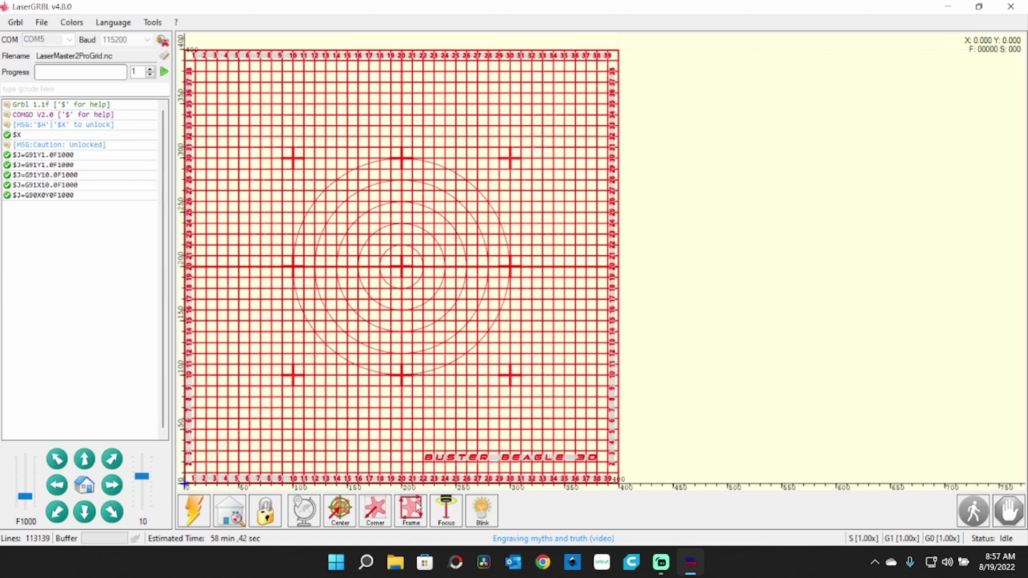
Frame the grid job, then reset after the Y hard limit, unlock, and return to X0 Y0.
click(419, 512)
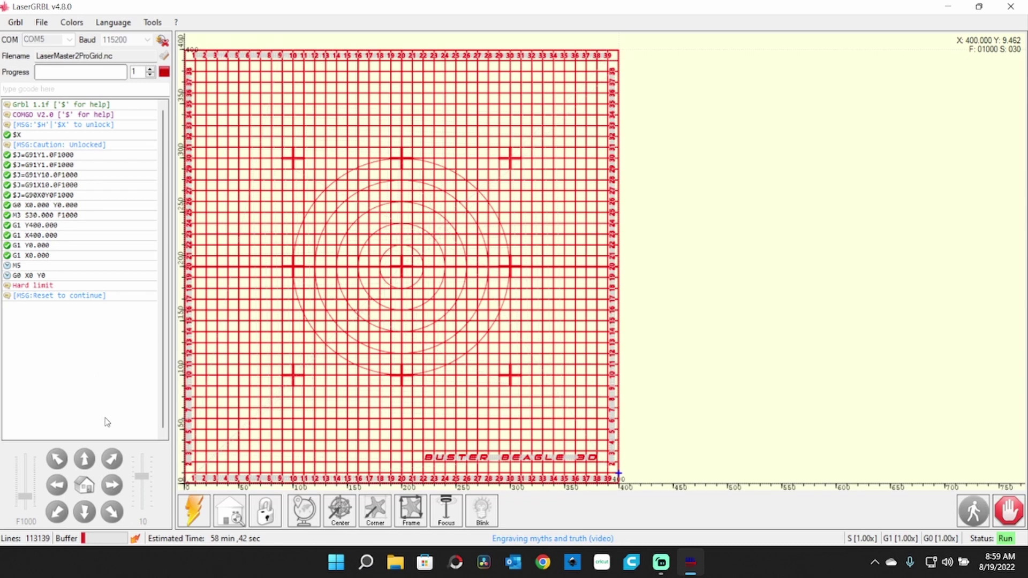
click(197, 507)
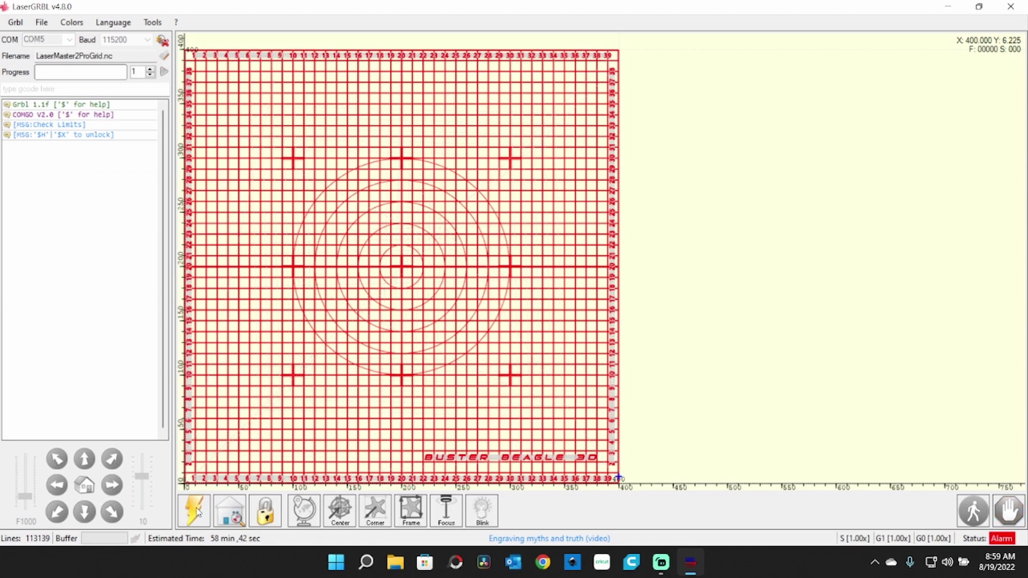
click(273, 515)
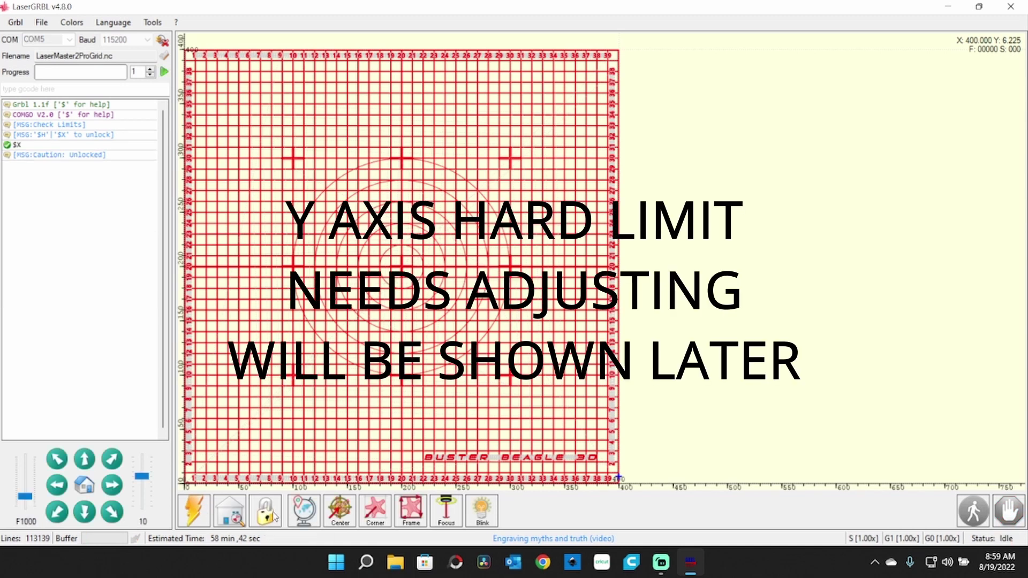
click(87, 487)
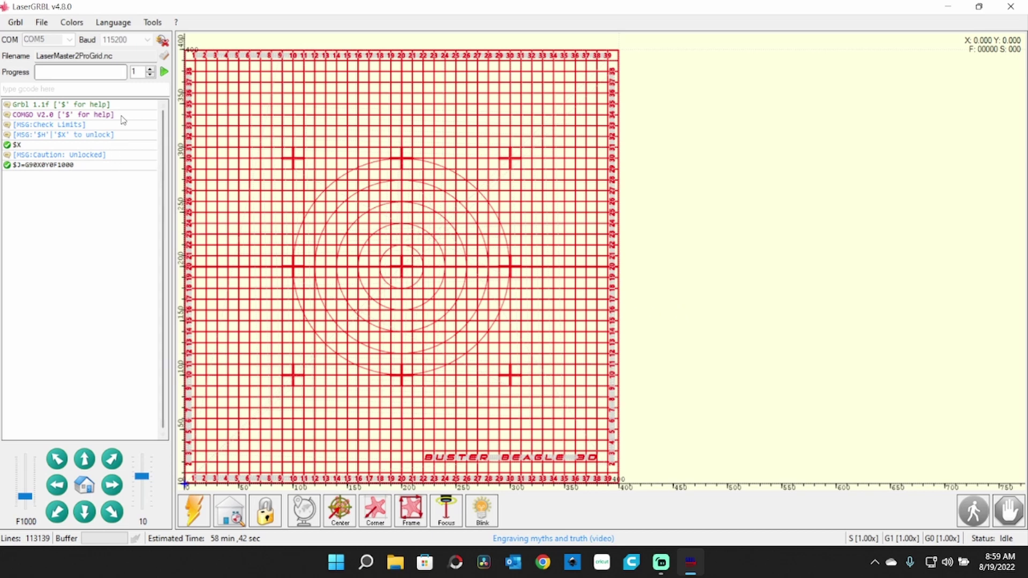
Install the CH340 driver from Tools, confirm its success, and close the setup window and LaserGRBL.
click(149, 25)
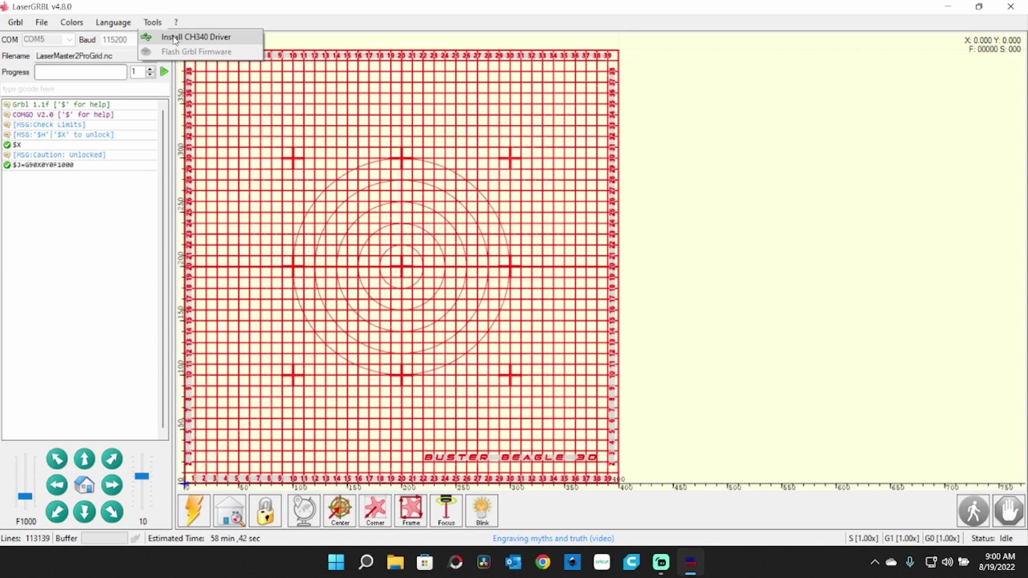
click(175, 38)
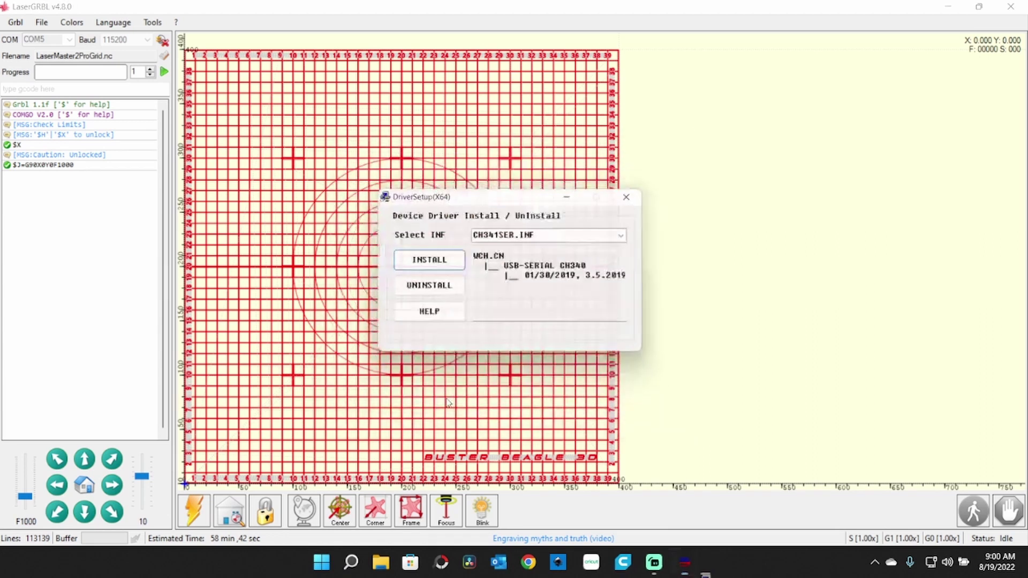
click(439, 263)
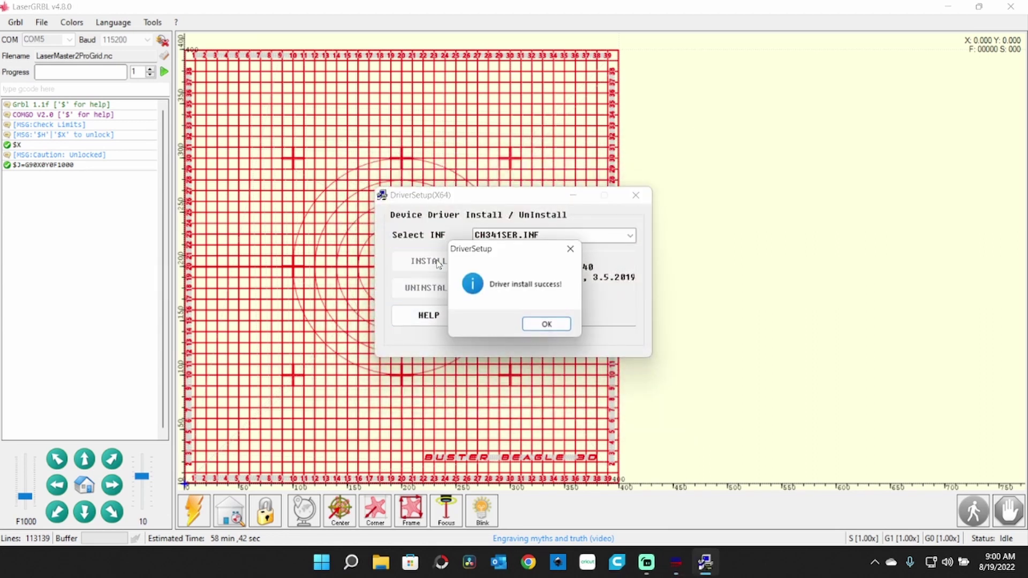
click(553, 329)
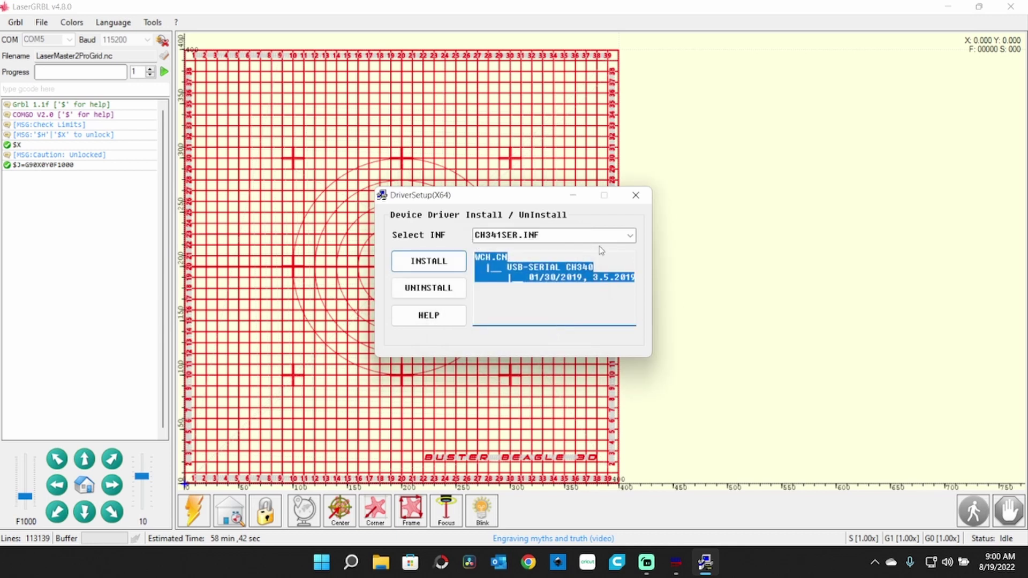
click(644, 202)
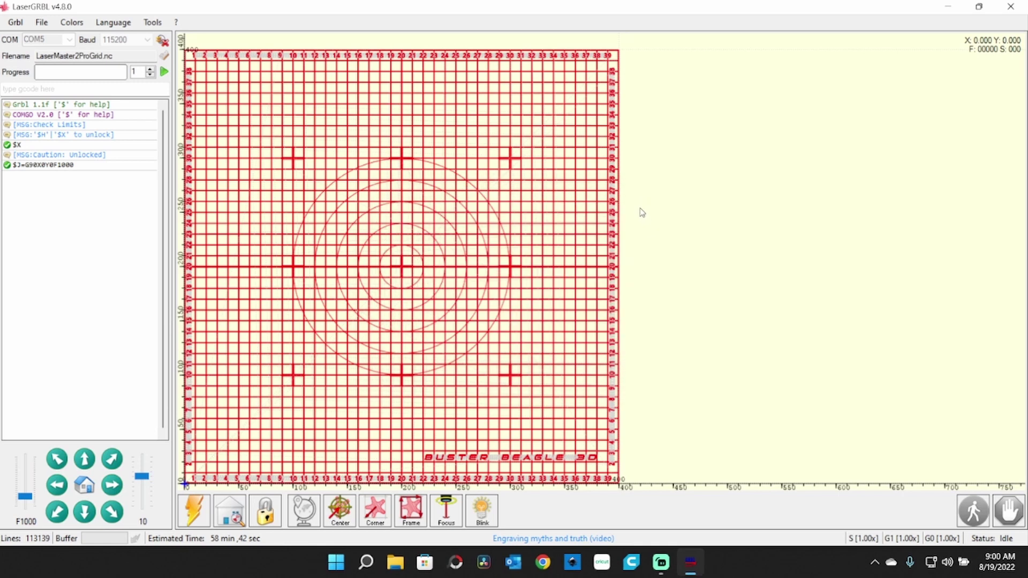
click(1012, 7)
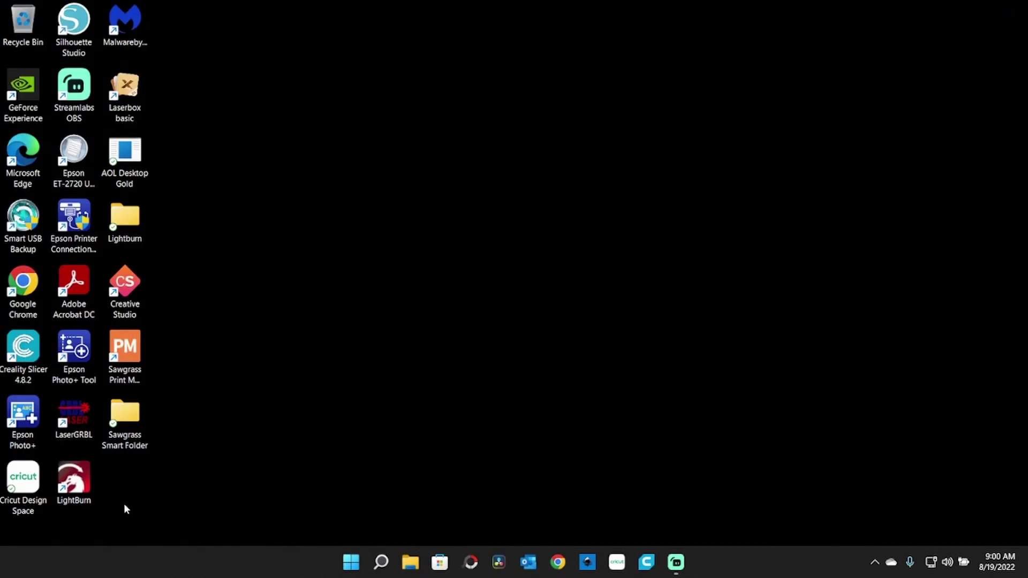
Launch LightBurn from its desktop shortcut.
double_click(74, 484)
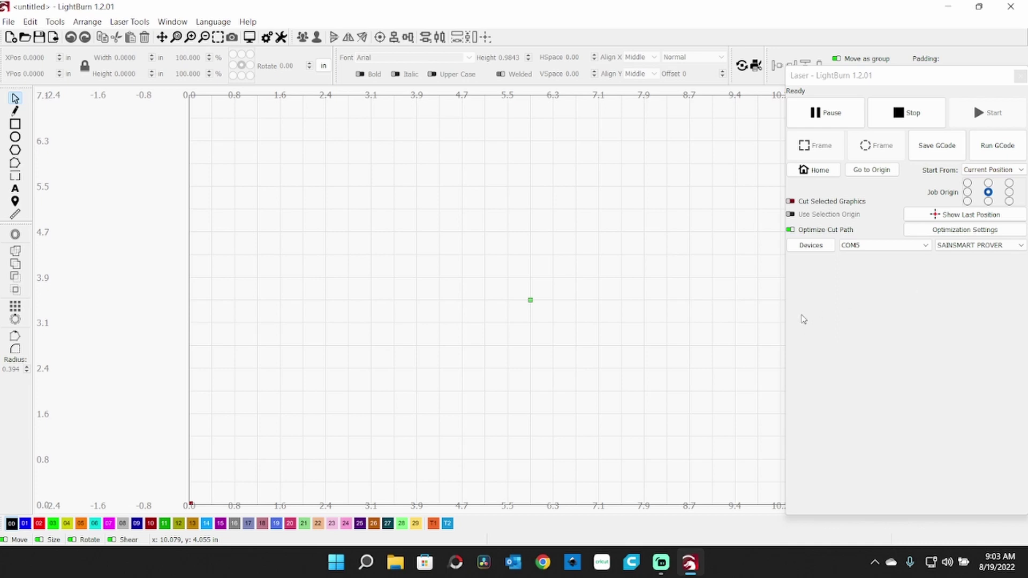
Run Find My Laser's USB scan from Devices, then cancel the wizard when nothing is found.
click(811, 245)
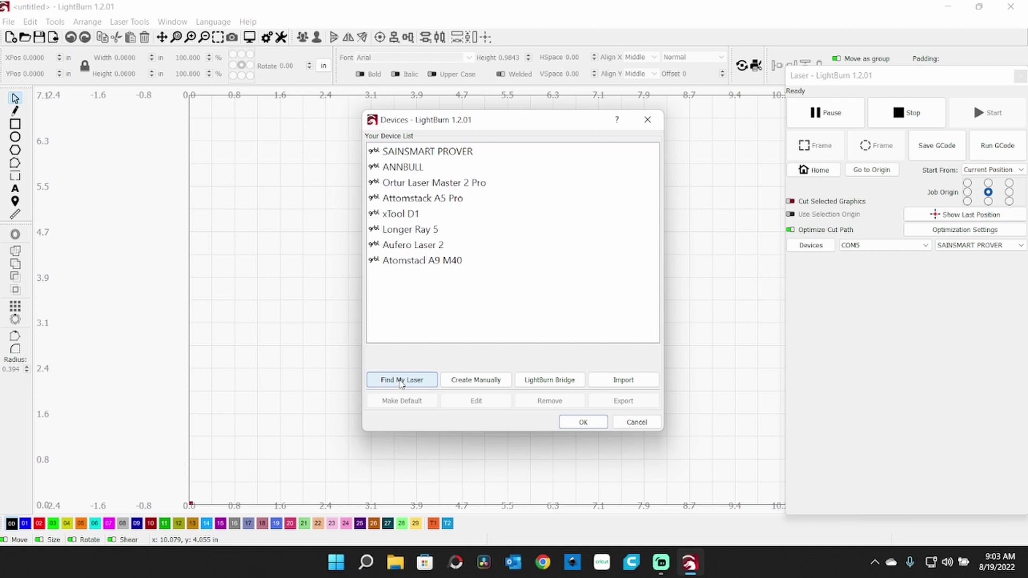
click(402, 380)
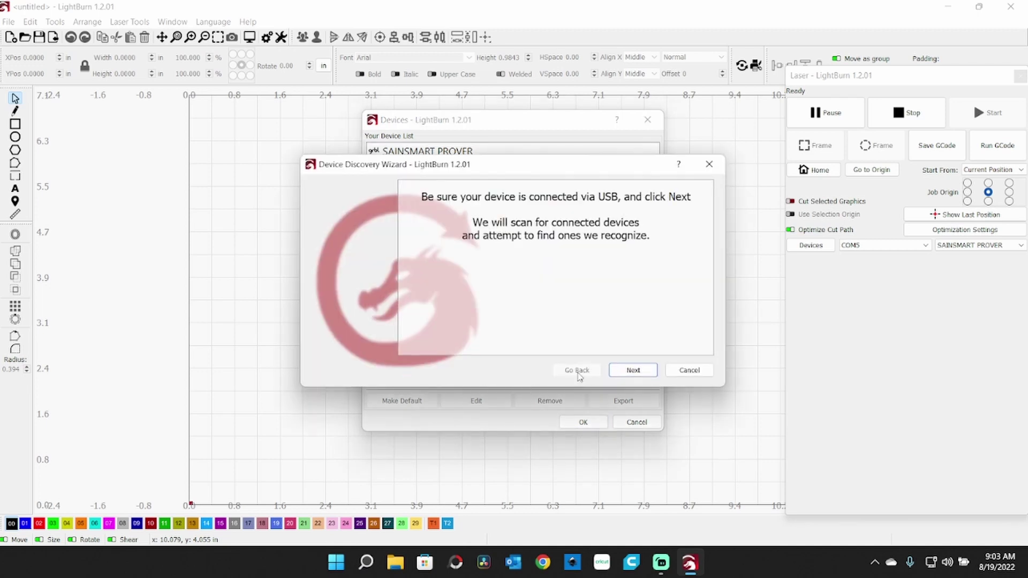
click(633, 371)
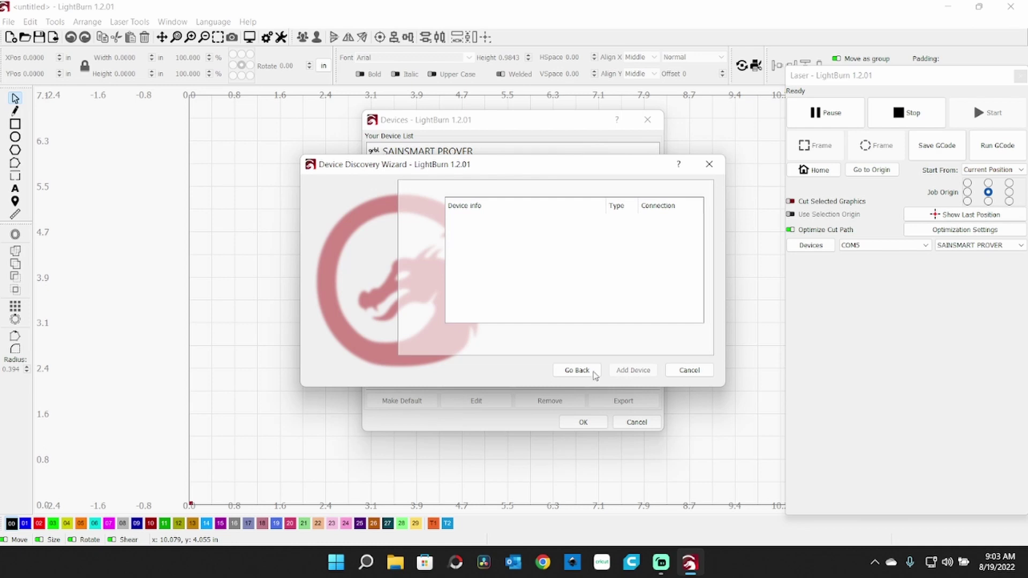
click(567, 372)
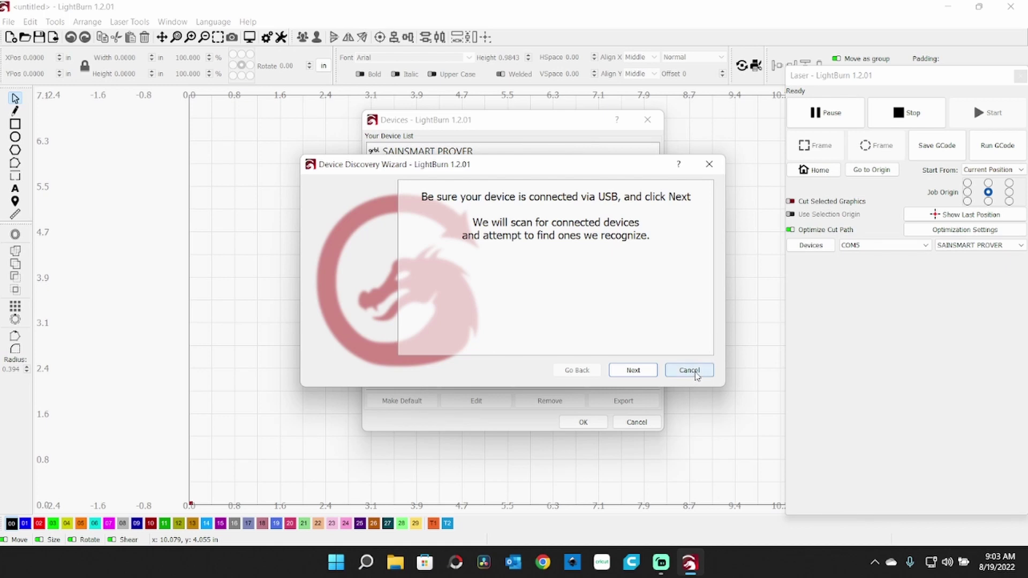
click(690, 371)
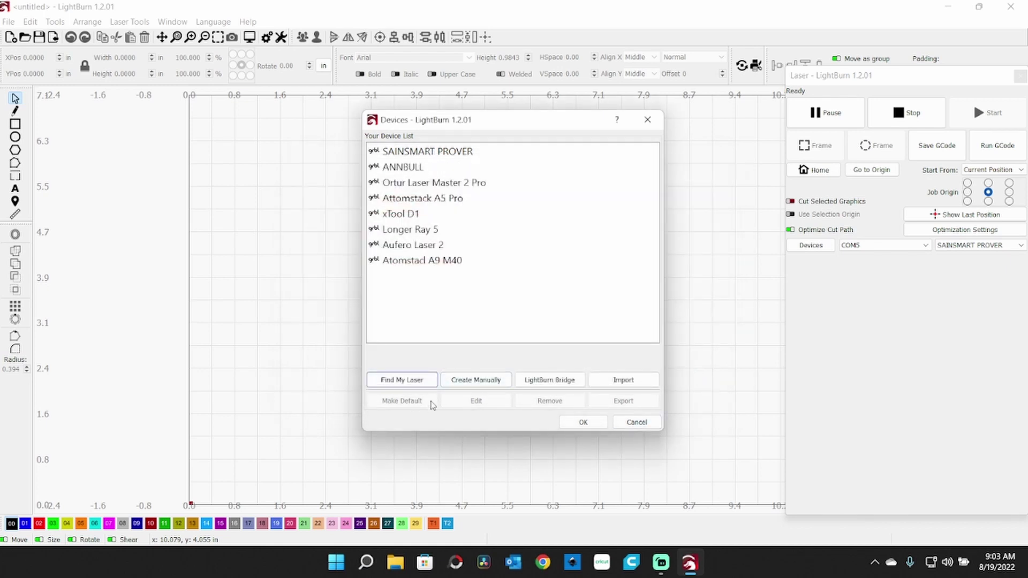
Start a manually created GRBL device using a Serial/USB connection.
click(491, 381)
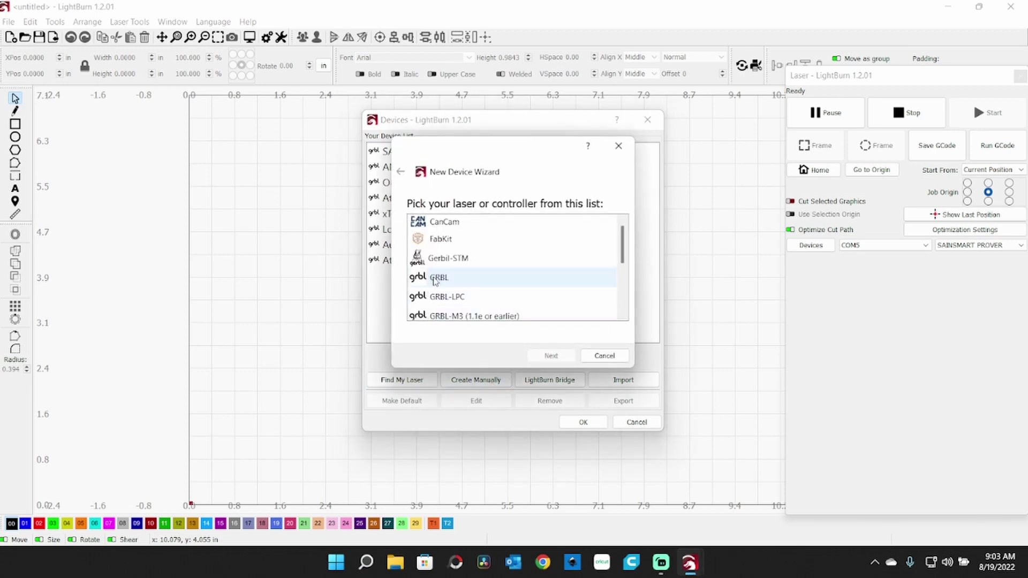
click(435, 279)
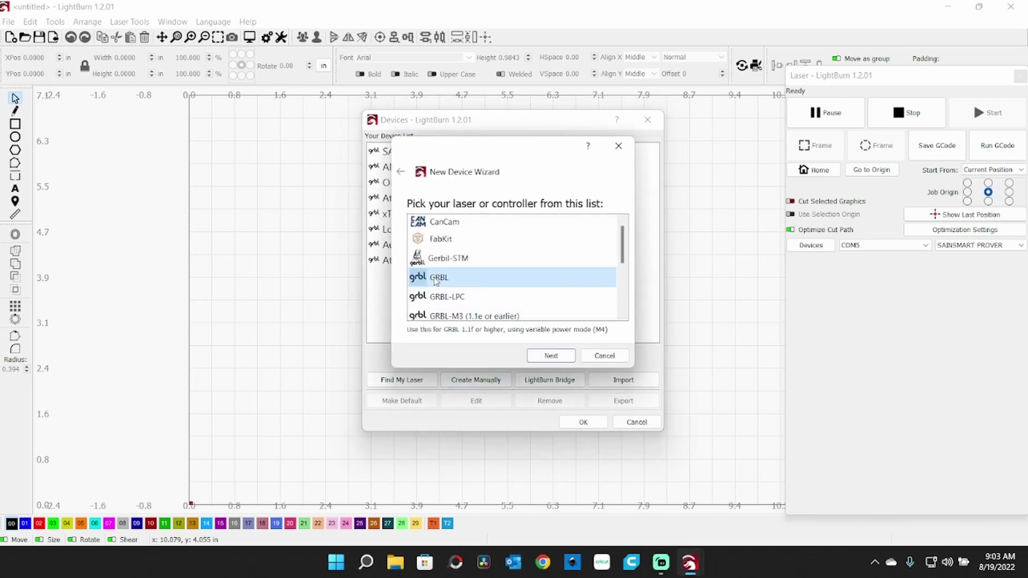
click(560, 360)
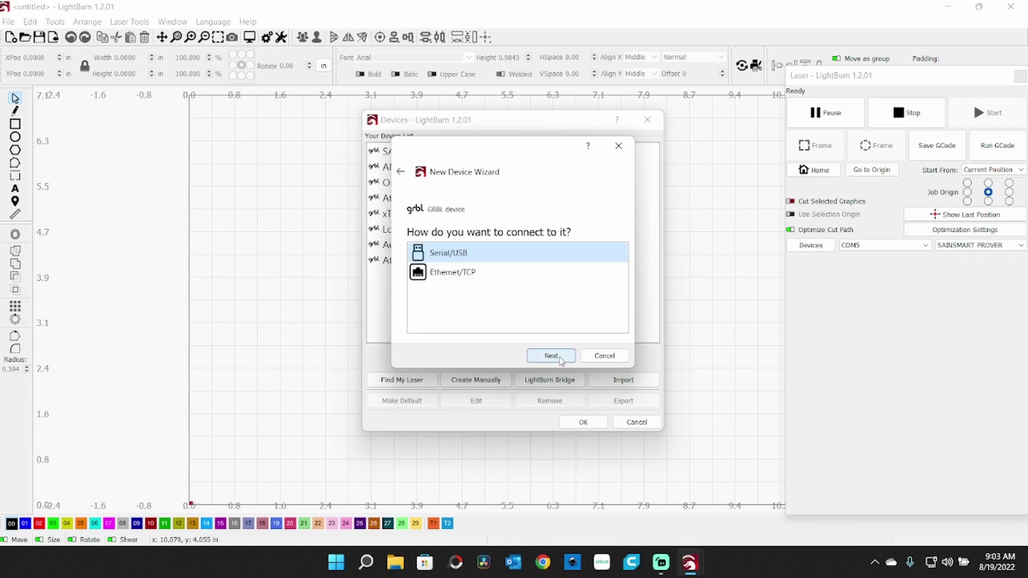
click(560, 359)
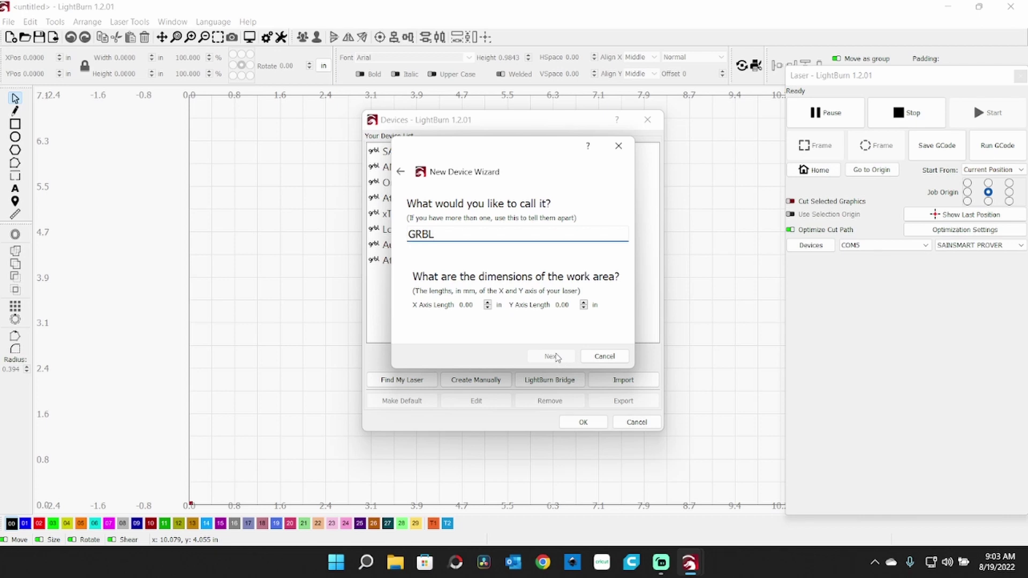
Name the device COMGO Z1 and set its X and Y axis lengths to 15.75.
key(BackSpace)
key(BackSpace)
key(BackSpace)
key(BackSpace)
text(COMGO Z1)
drag(459, 305, 480, 305)
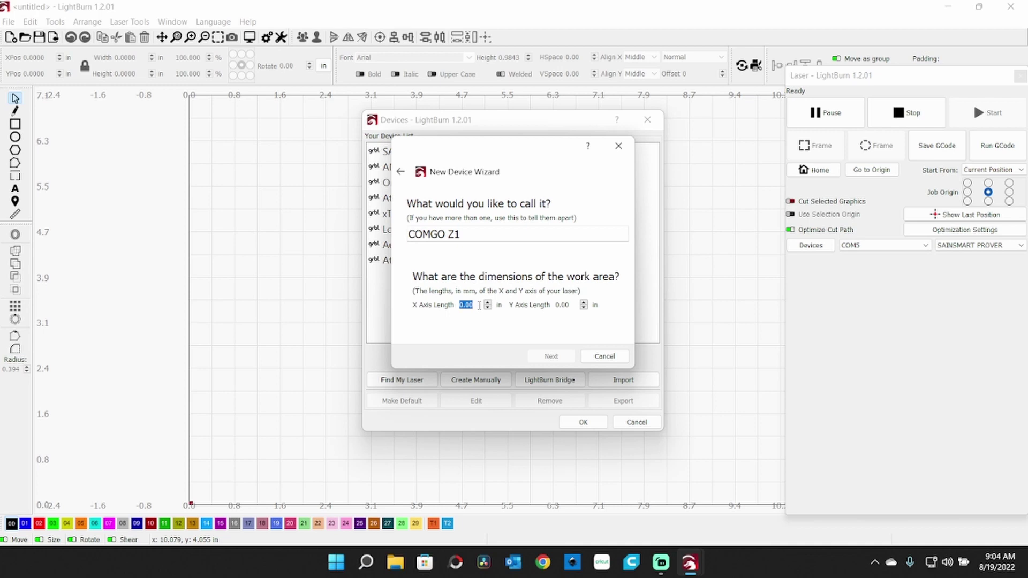
text(15.75)
double_click(557, 305)
text(15)
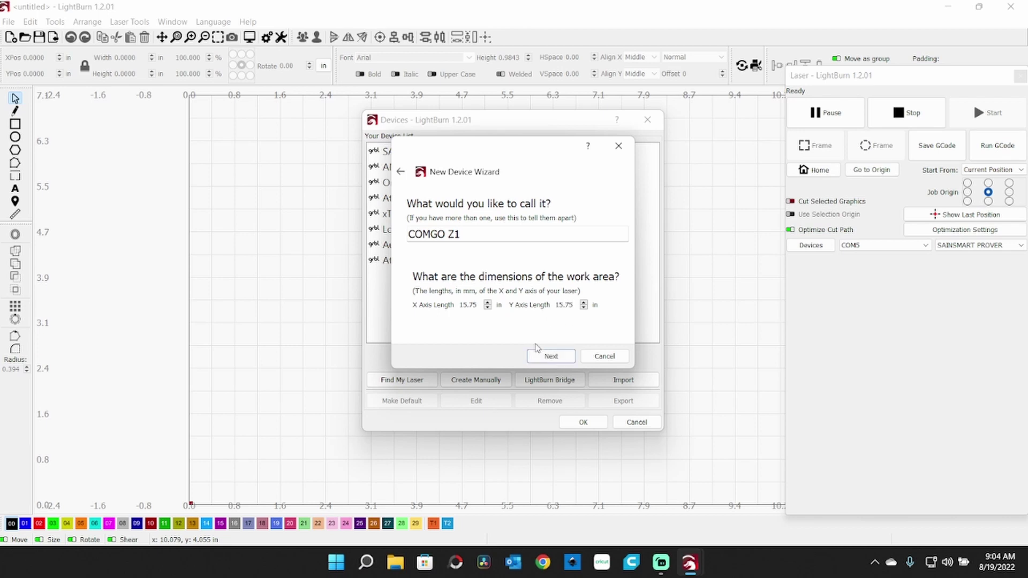
Accept front-left origin with auto-home and finish adding COMGO Z1 to the device list.
click(546, 357)
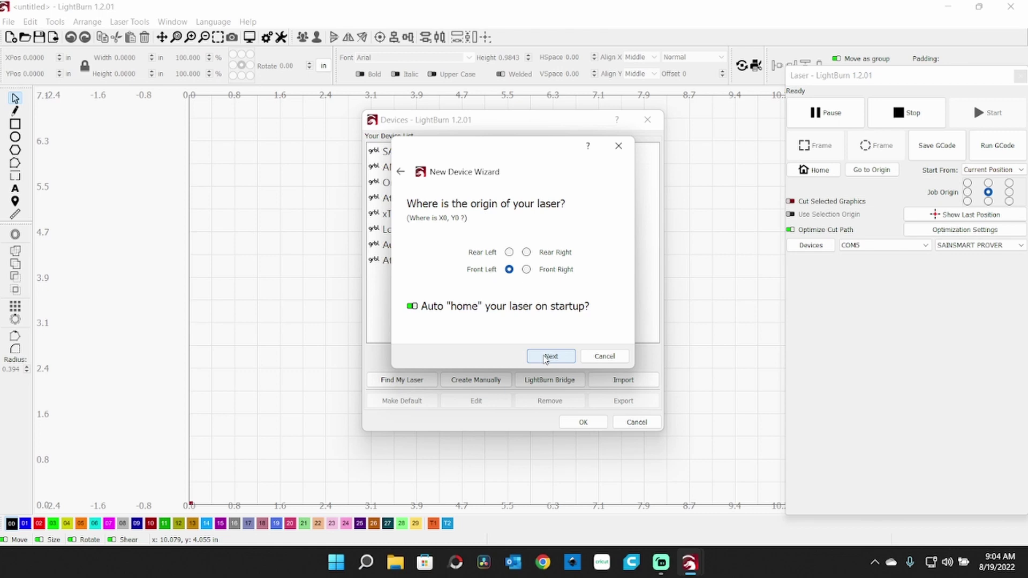
click(546, 357)
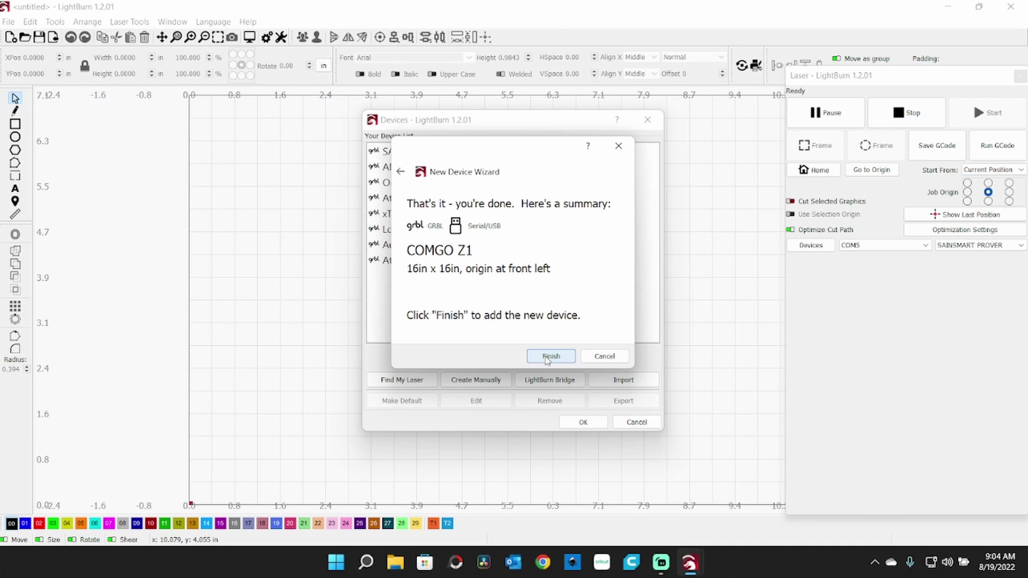
click(550, 356)
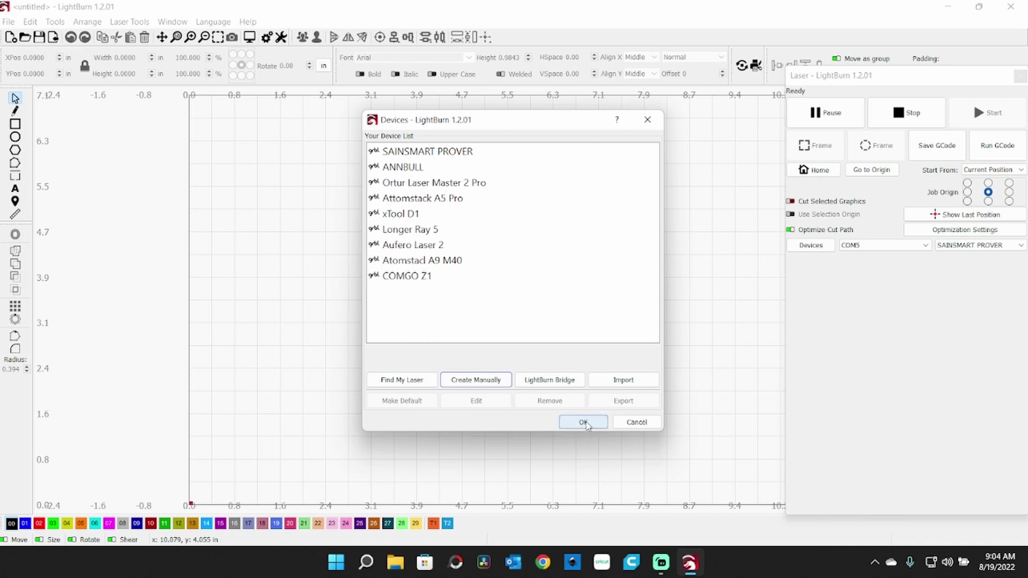
click(583, 422)
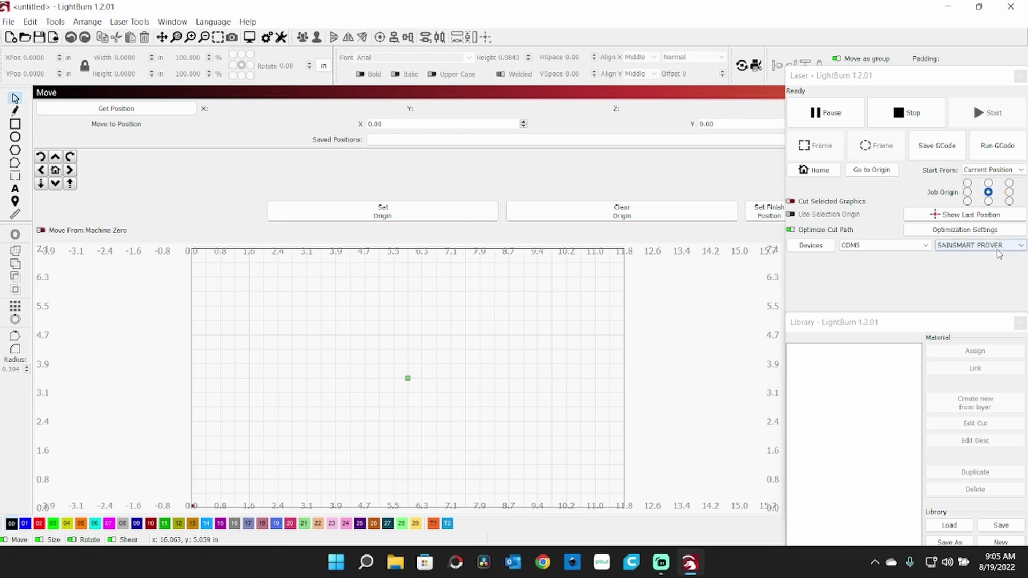
Select COMGO Z1 as the active laser in the Laser panel.
click(1020, 246)
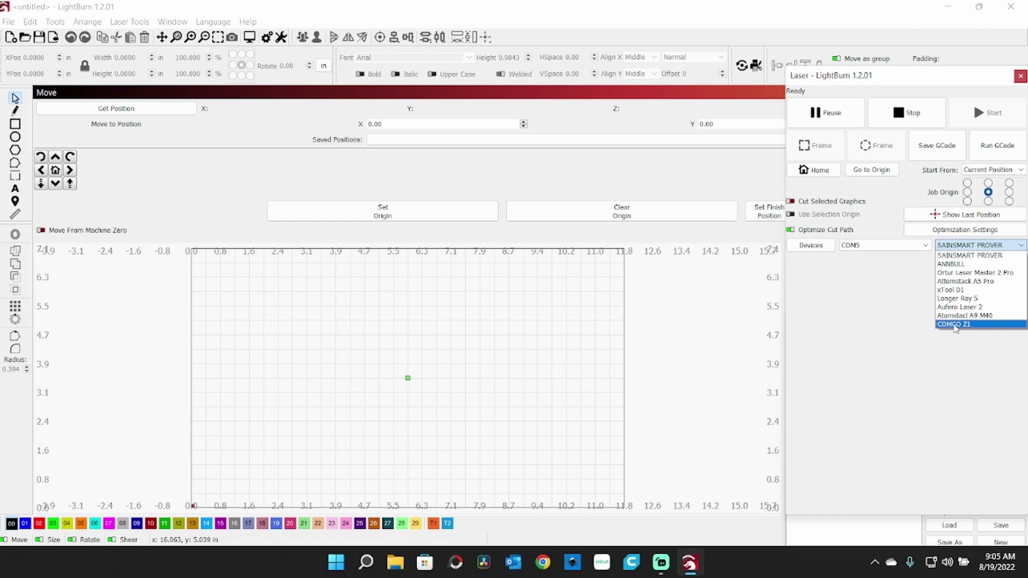
click(958, 324)
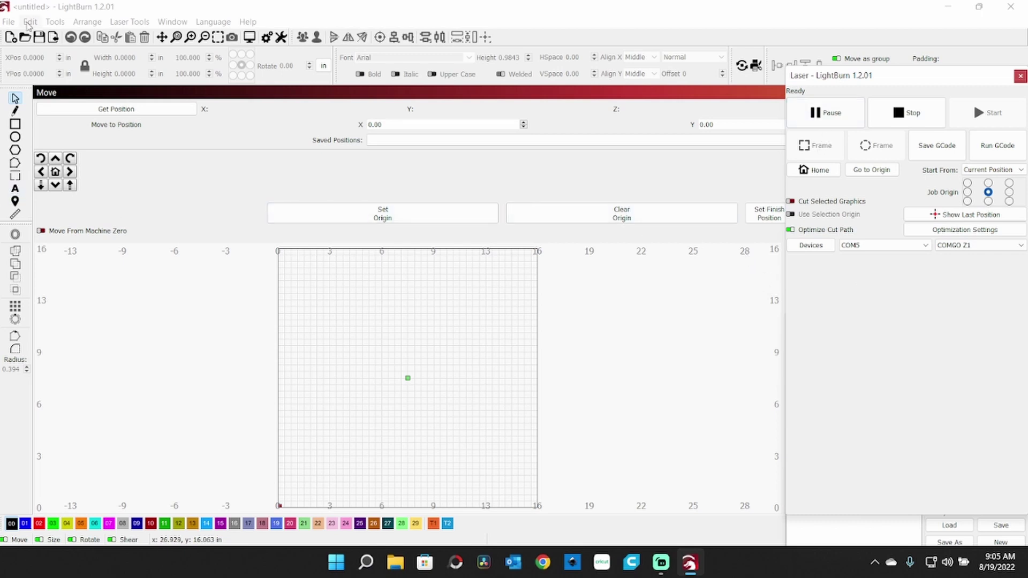
click(30, 22)
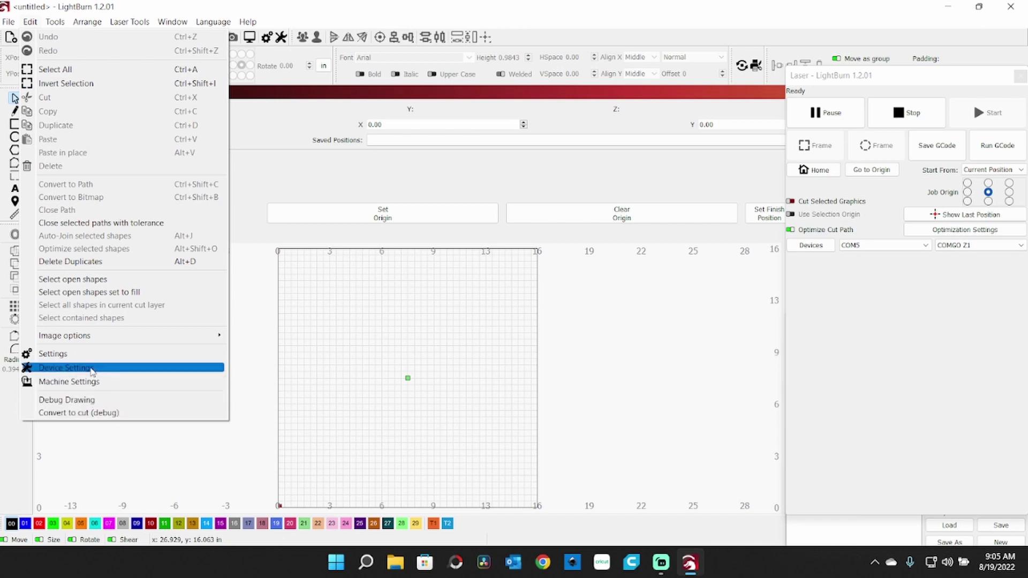
Enable the laser fire button and laser on when framing in COMGO Z1's device settings, then save.
click(92, 369)
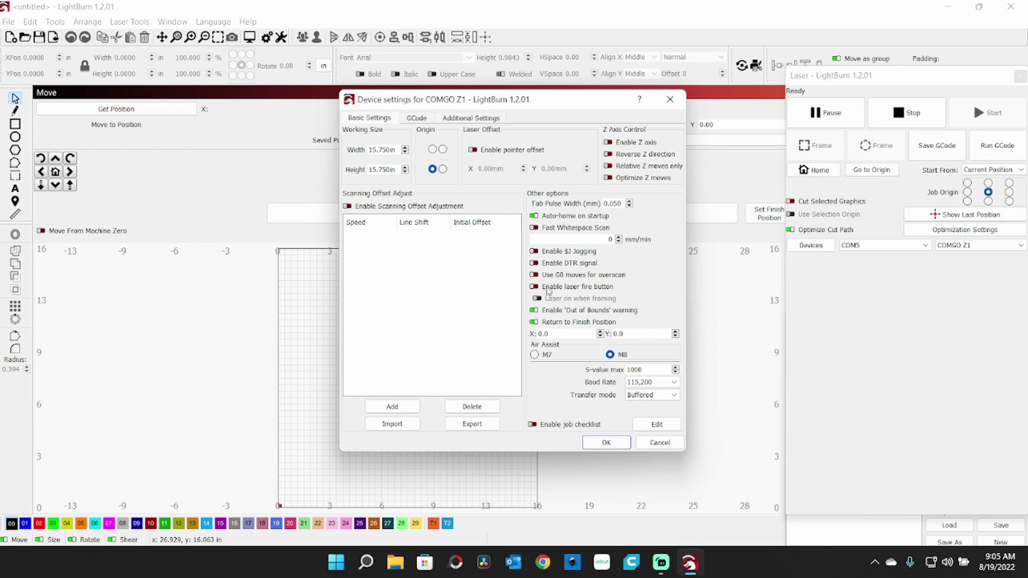
click(540, 290)
click(547, 300)
click(544, 302)
click(611, 447)
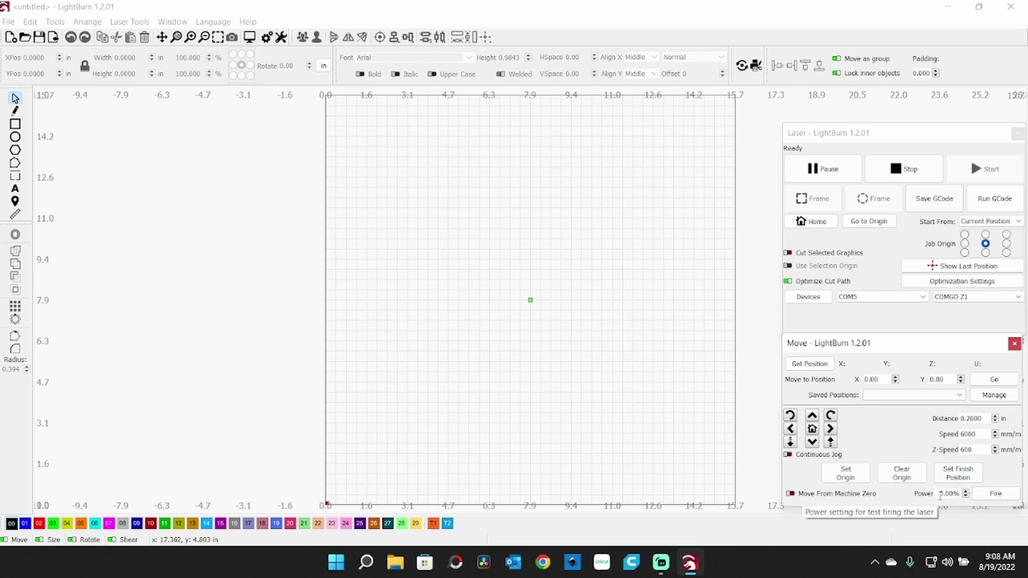
Set the Move panel's fire power to 1%, then briefly test-fire the laser and stop it.
drag(940, 495, 970, 496)
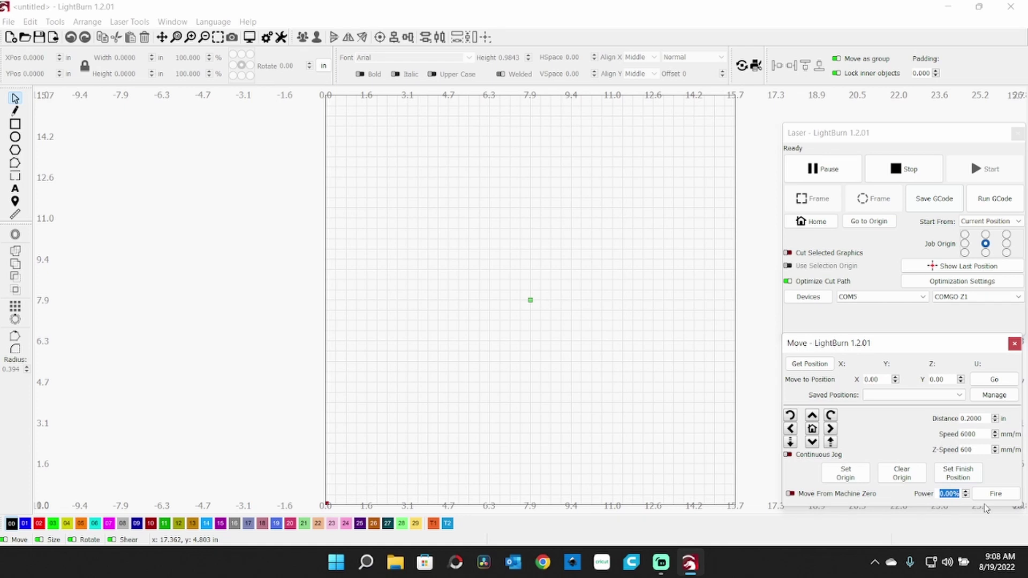
text(1)
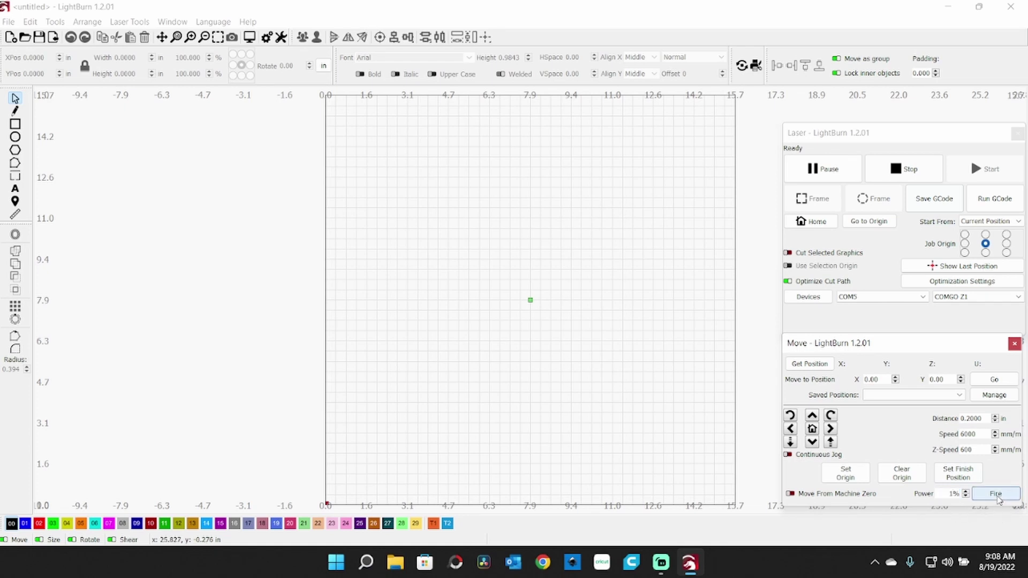
click(999, 497)
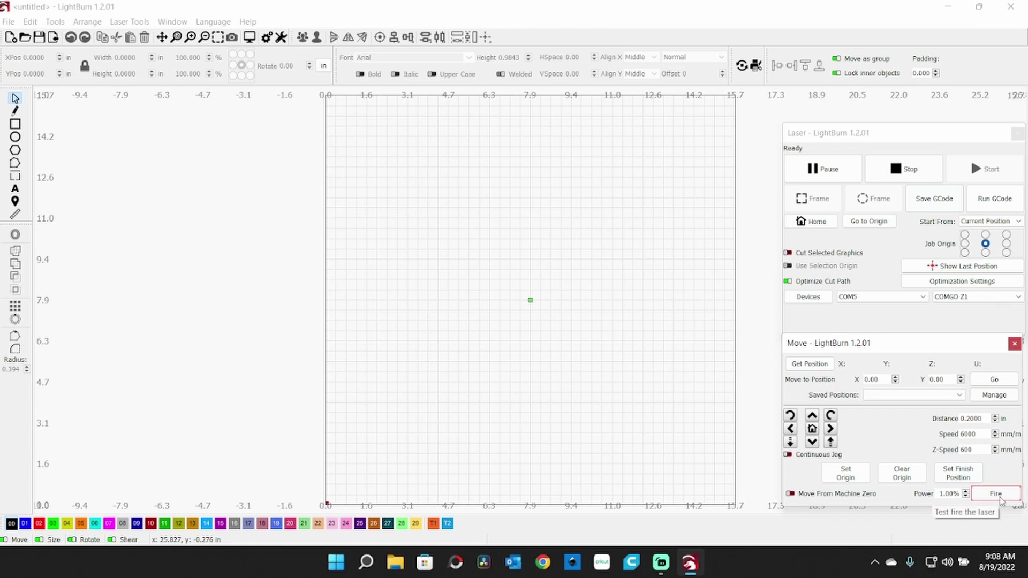
click(999, 497)
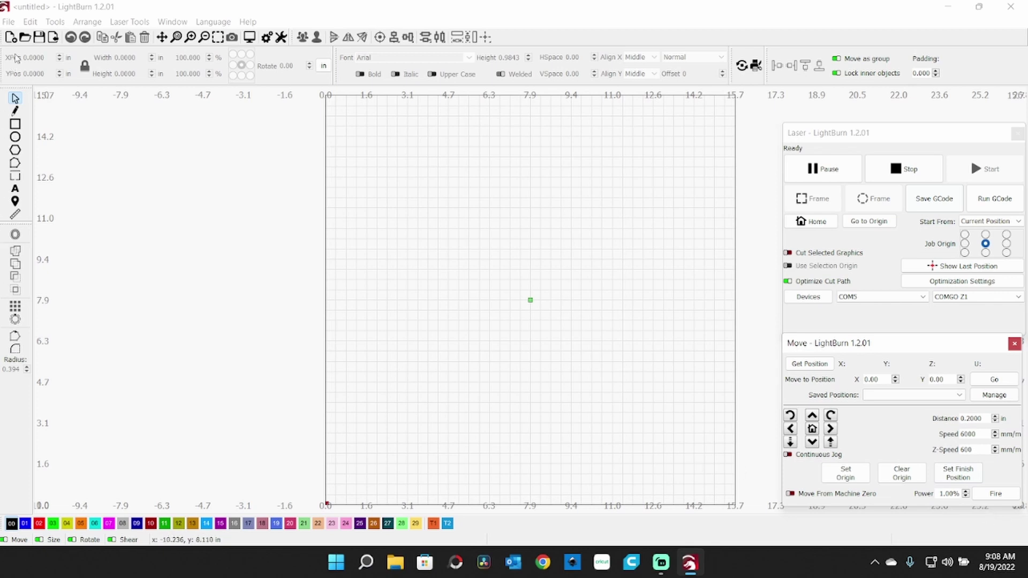
Open the '9 x 12 skeleton on beach' project from the Tiles folder.
click(24, 38)
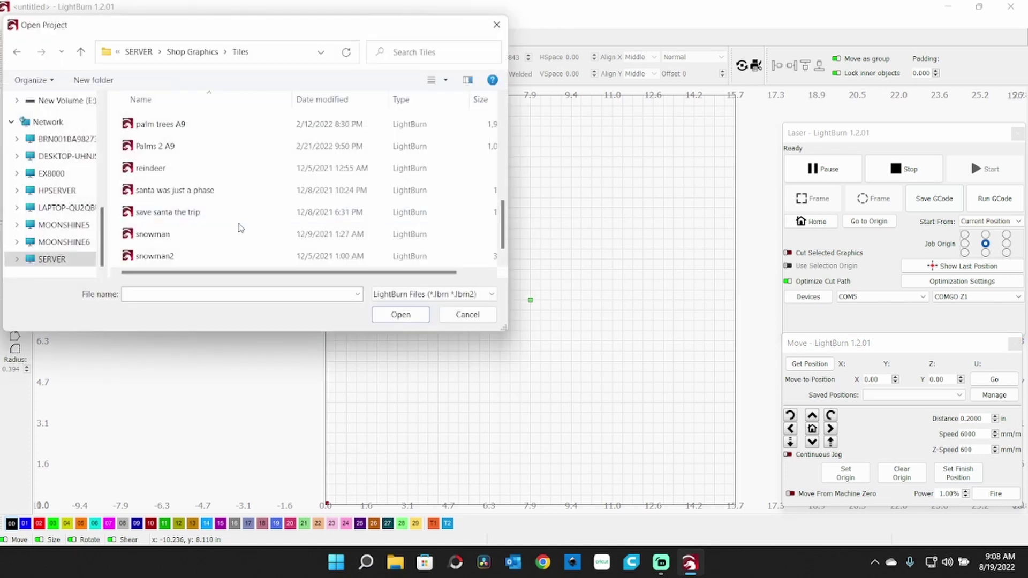
scroll(240, 228, down, 1)
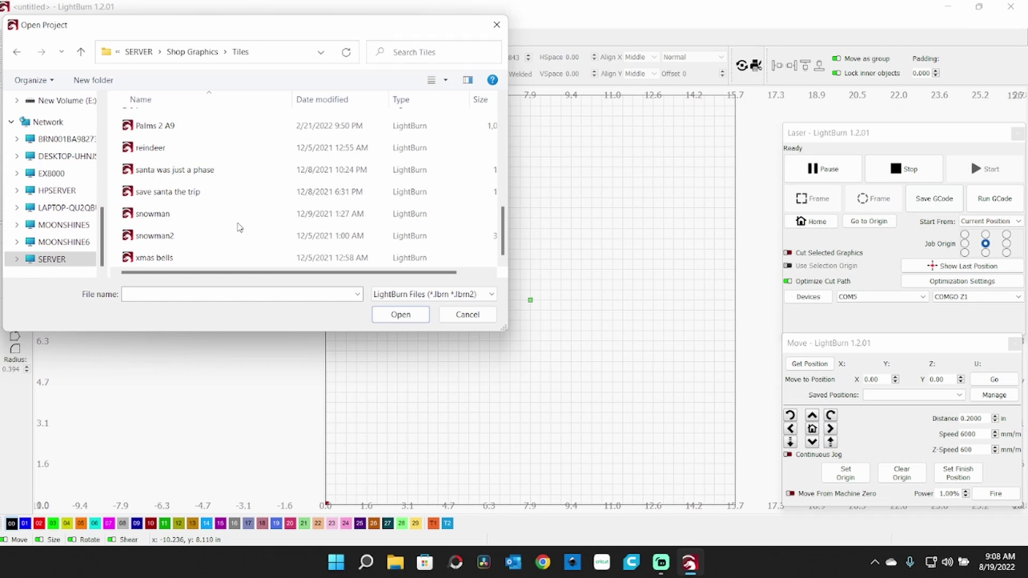
scroll(239, 227, up, 5)
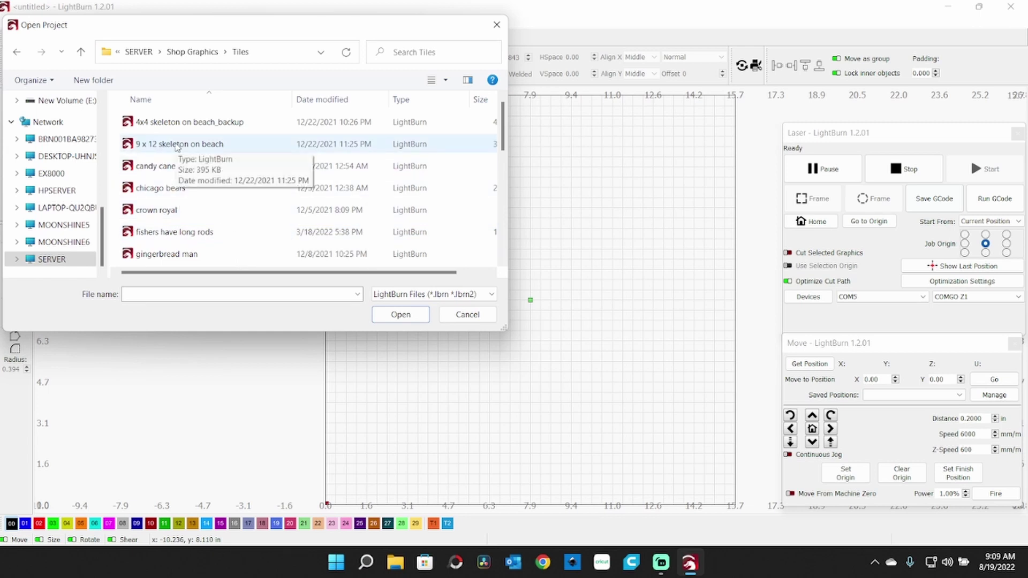
double_click(178, 145)
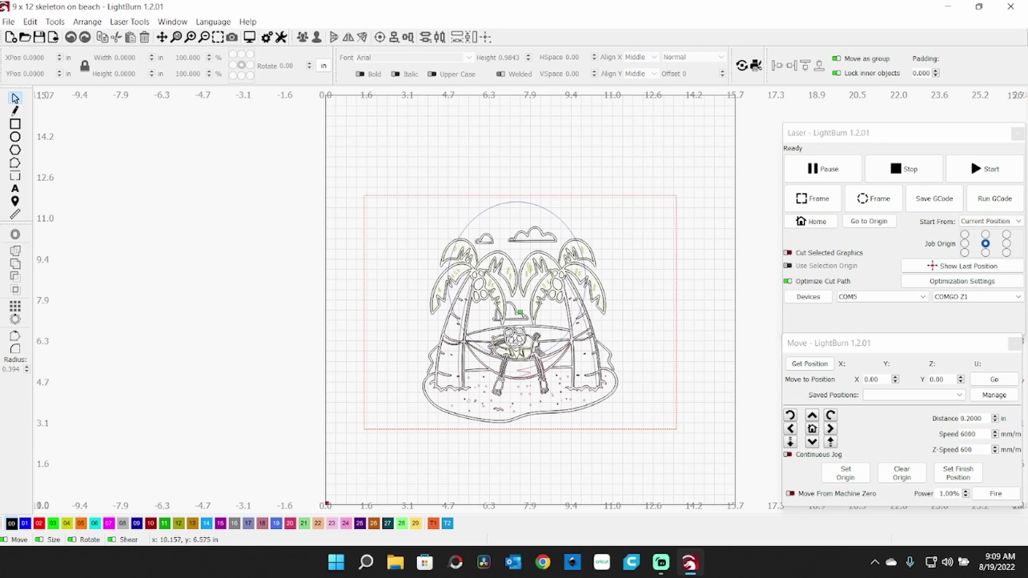
Select then deselect the skeleton design, and float the Cuts / Layers list beside it.
click(588, 336)
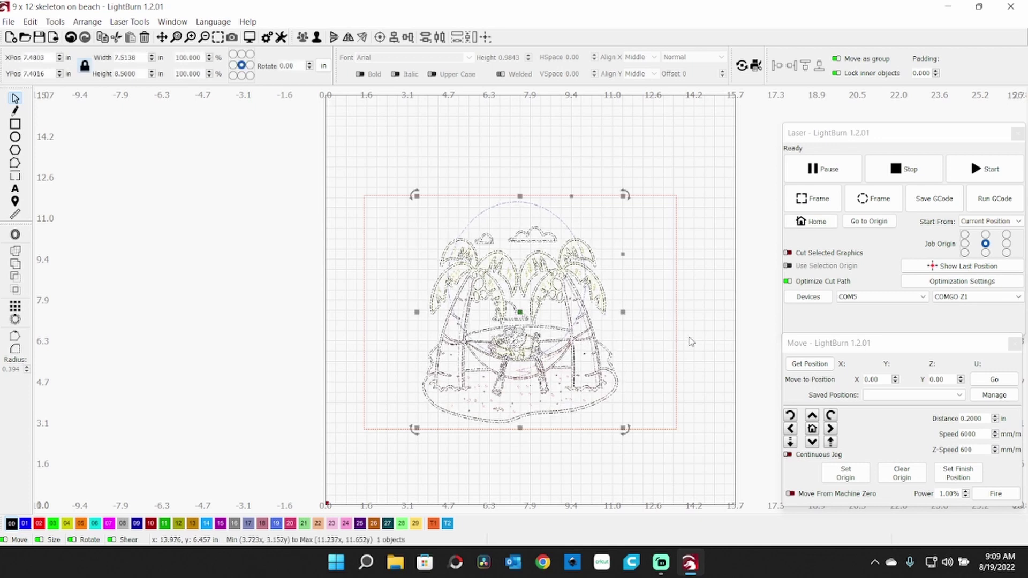
click(706, 339)
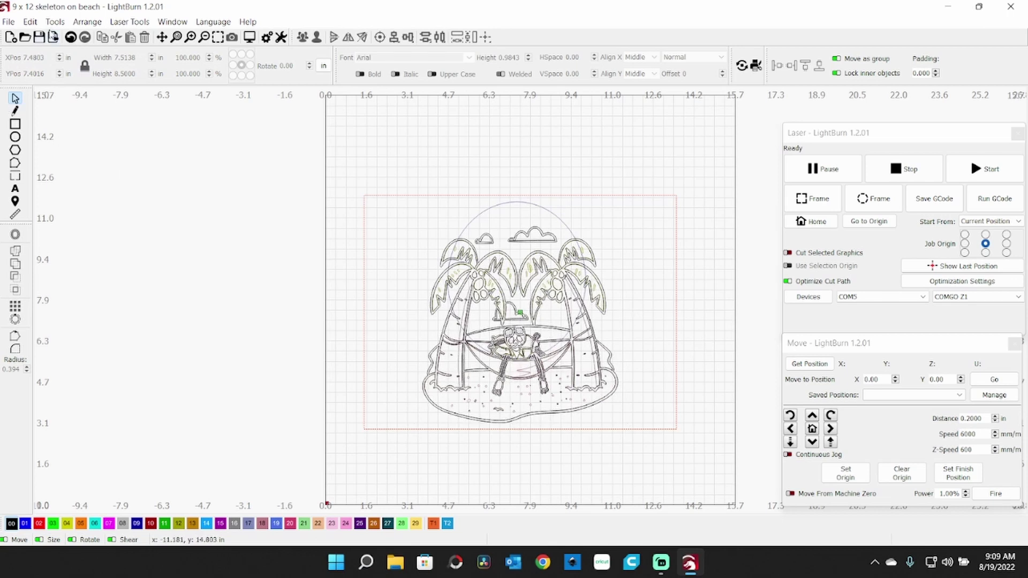
click(33, 22)
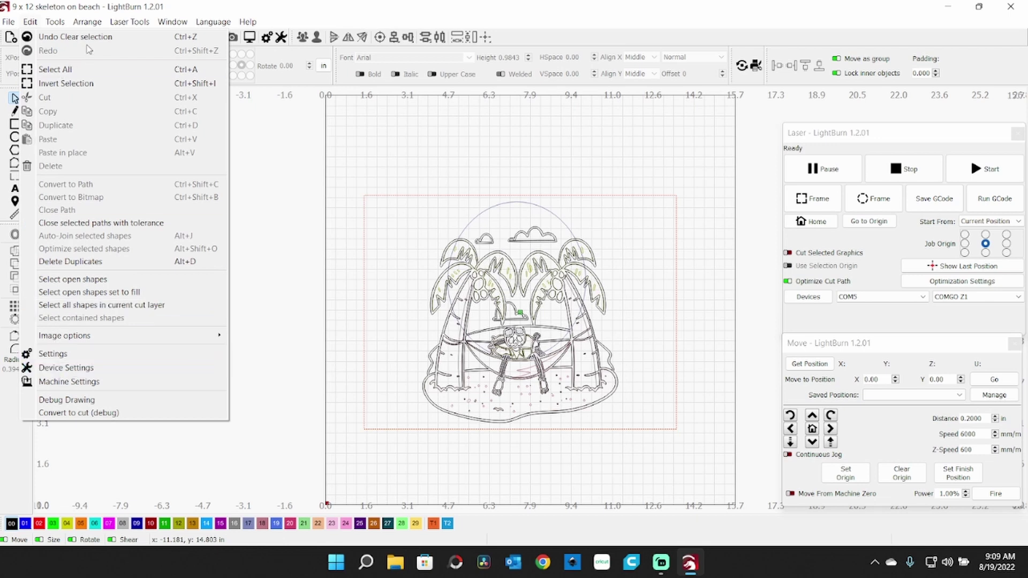
mouse_move(173, 25)
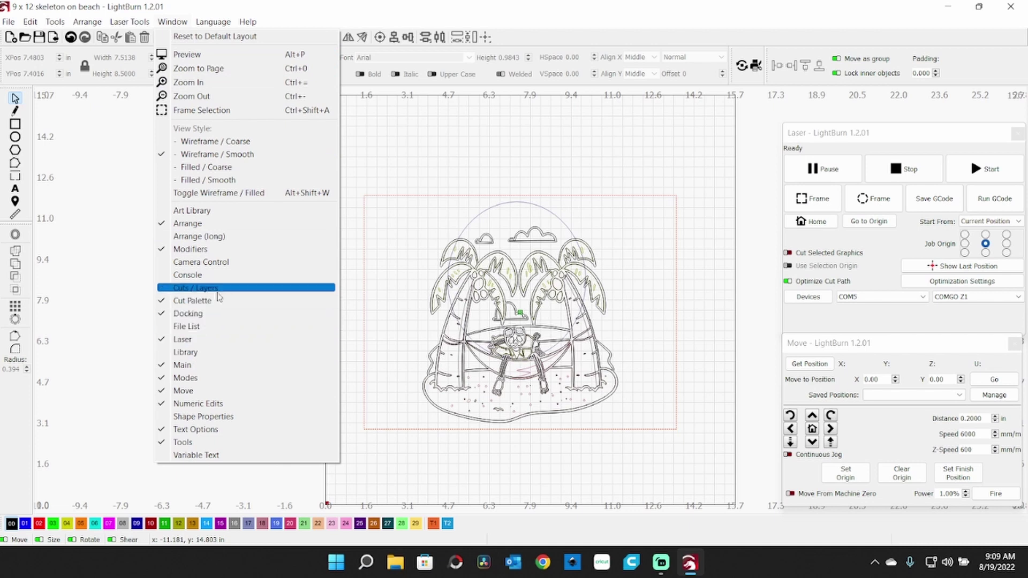
click(223, 289)
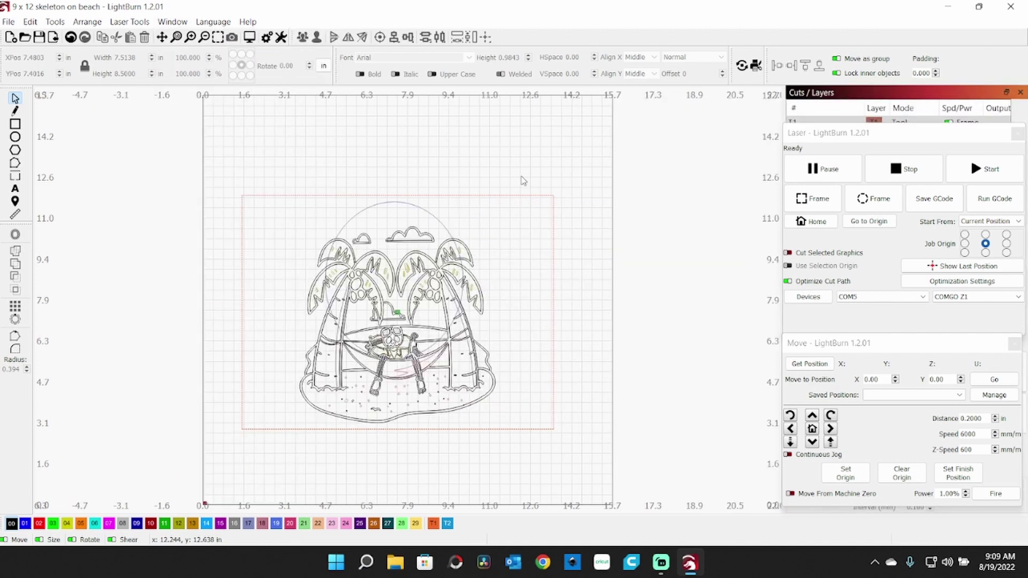
drag(833, 95, 872, 147)
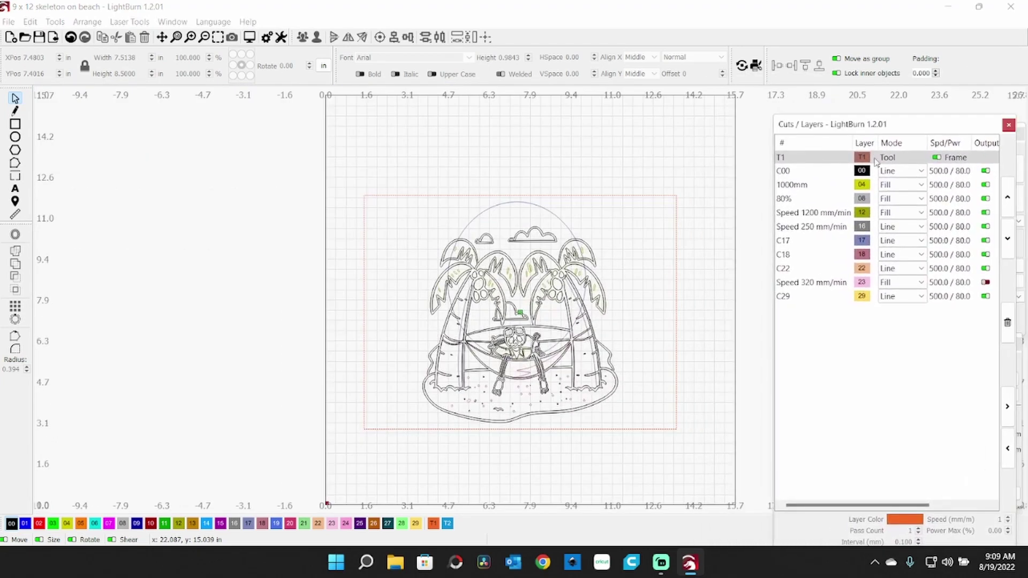